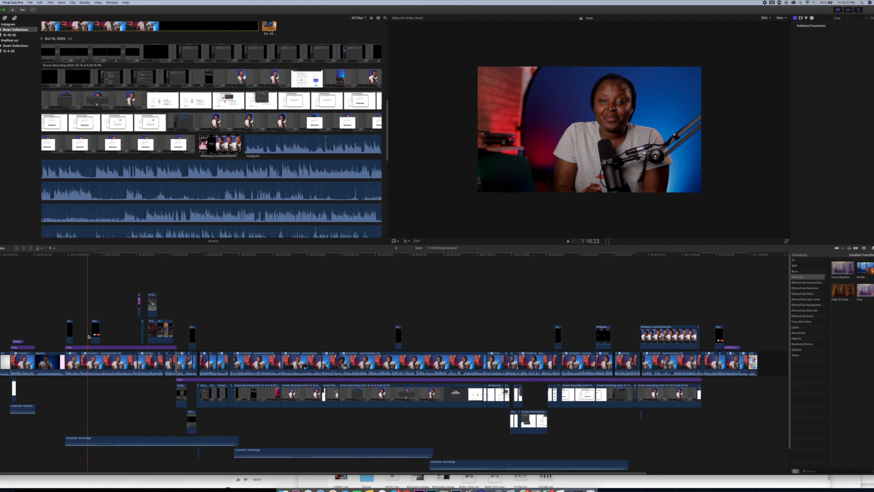
{"action": "left_click", "coordinate": [30, 3]}
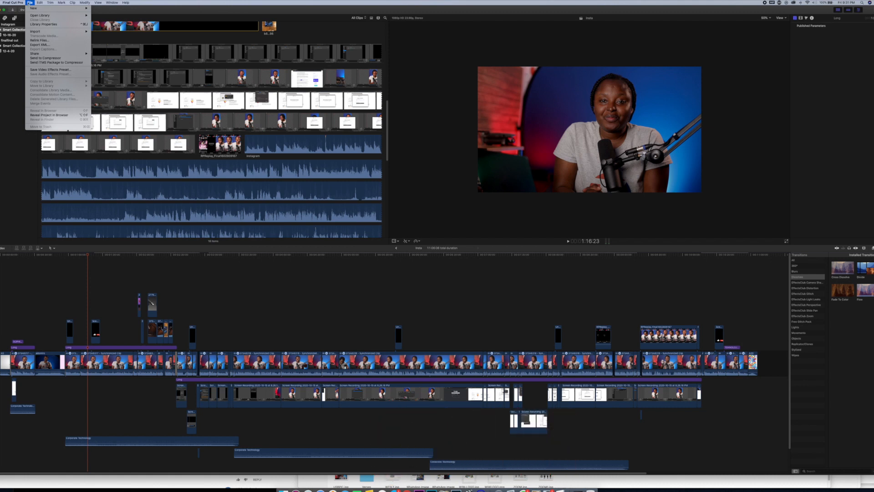
{"action": "left_click", "coordinate": [30, 3]}
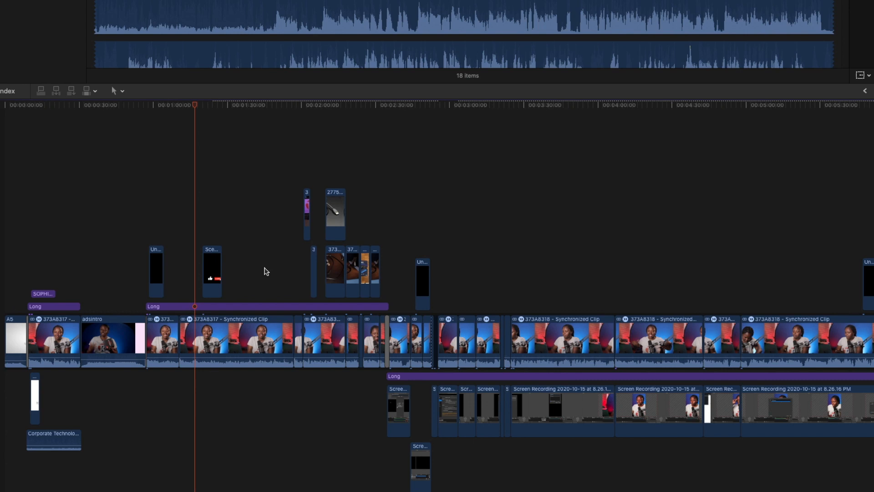
Cut the 373A8317 synchronized clip at about 1:16 and 1:22 with the Blade tool and select the short middle segment
{"action": "mouse_move", "coordinate": [239, 356]}
{"action": "left_click", "coordinate": [199, 332]}
{"action": "key", "text": "b"}
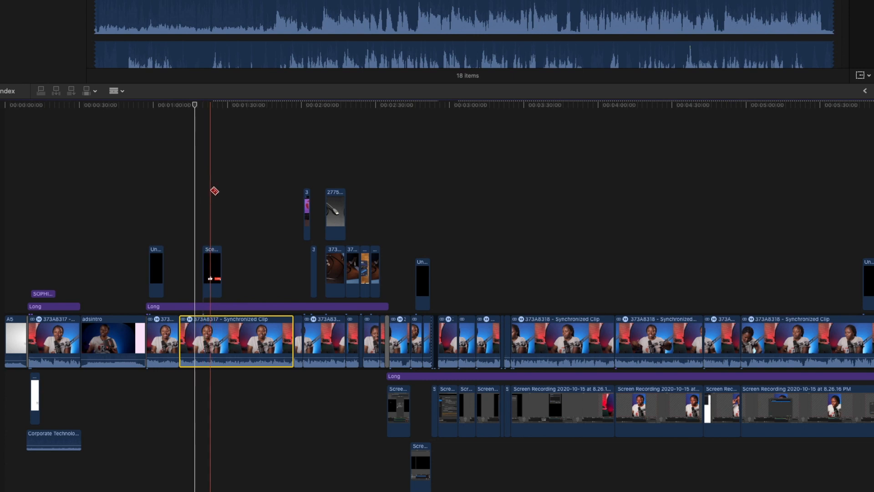
{"action": "key", "text": "a"}
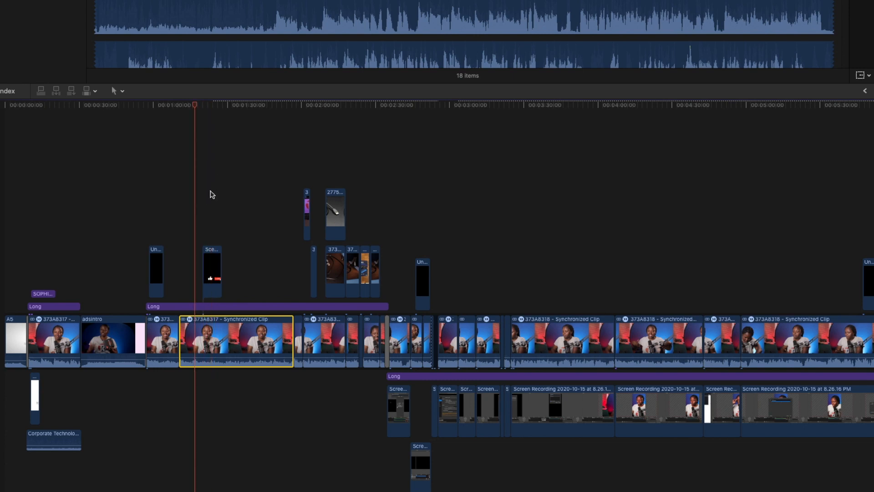
{"action": "key", "text": "b"}
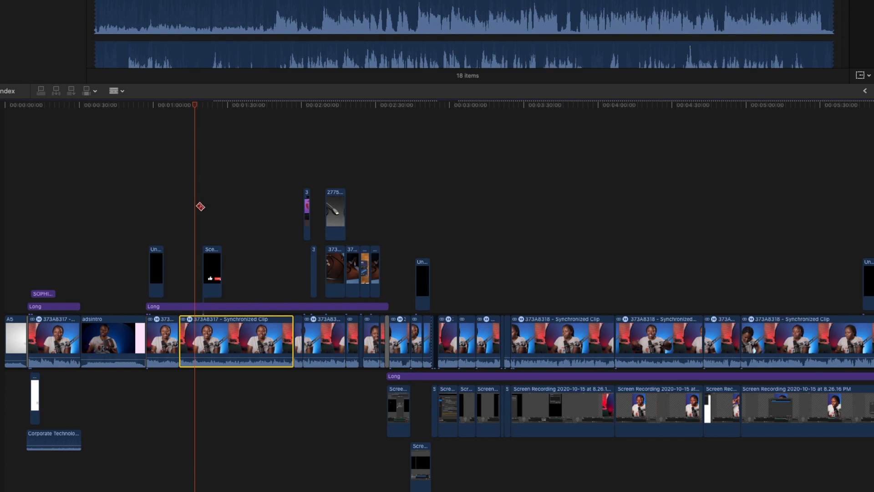
{"action": "left_click", "coordinate": [196, 334]}
{"action": "key", "text": "a"}
{"action": "left_click", "coordinate": [201, 328]}
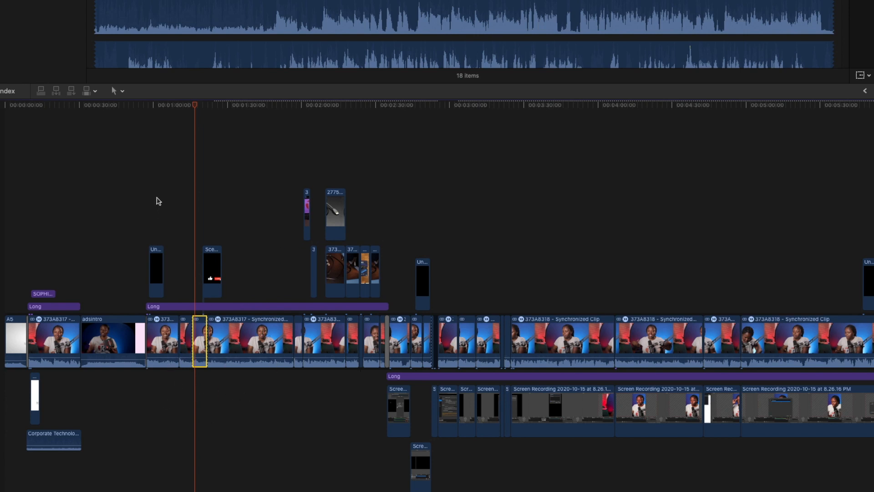
Split the overlay clip, the Long layer and the main clip at 1:22:16, and shift the overlay's second part about 8 seconds later
{"action": "left_click", "coordinate": [194, 109]}
{"action": "left_click_drag", "start_coordinate": [194, 109], "coordinate": [209, 125]}
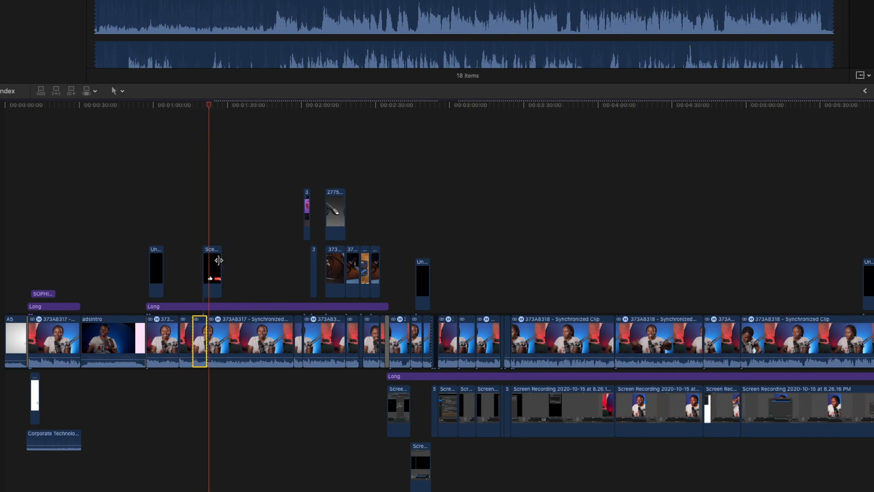
{"action": "left_click", "coordinate": [217, 260]}
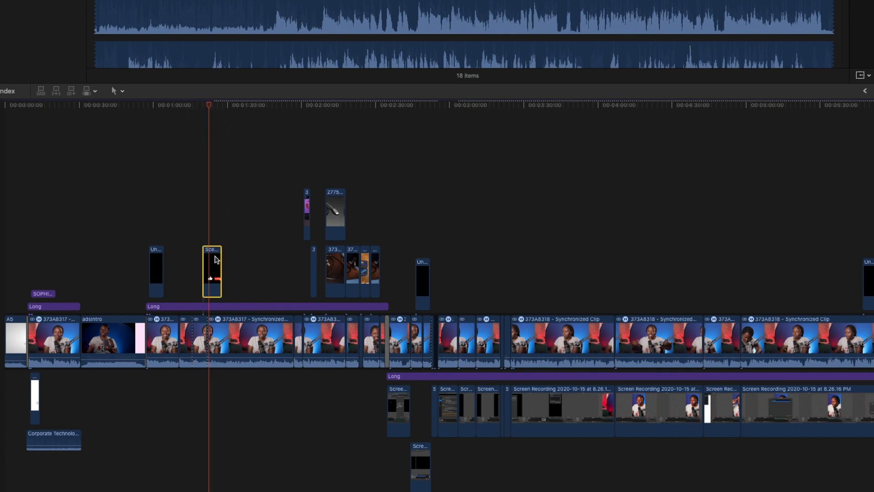
{"action": "key", "text": "super+b"}
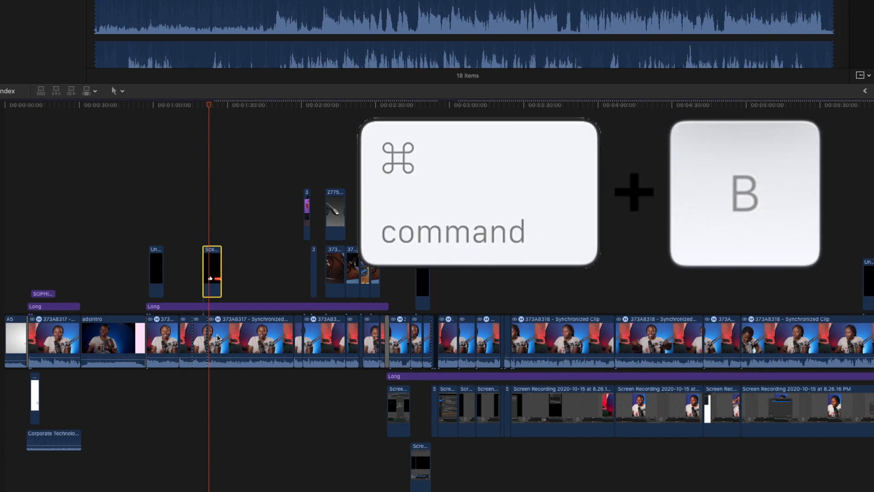
{"action": "left_click", "coordinate": [217, 337], "text": "super"}
{"action": "key", "text": "super+b"}
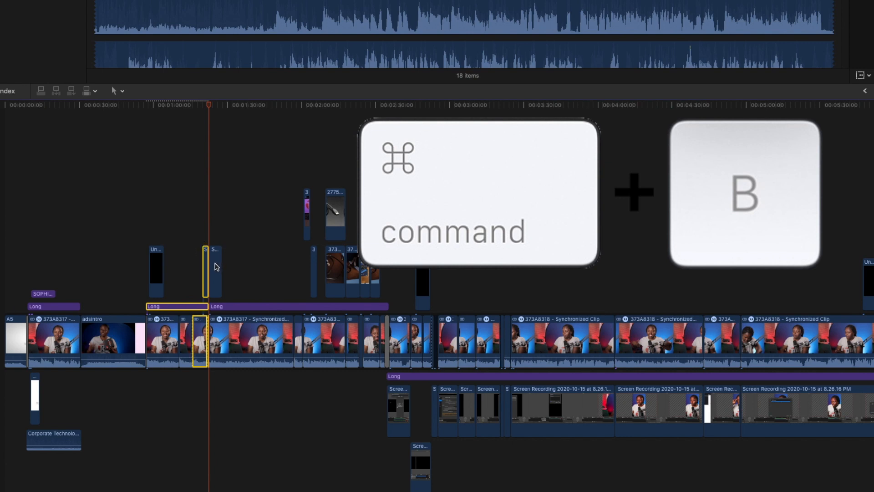
{"action": "left_click", "coordinate": [218, 267]}
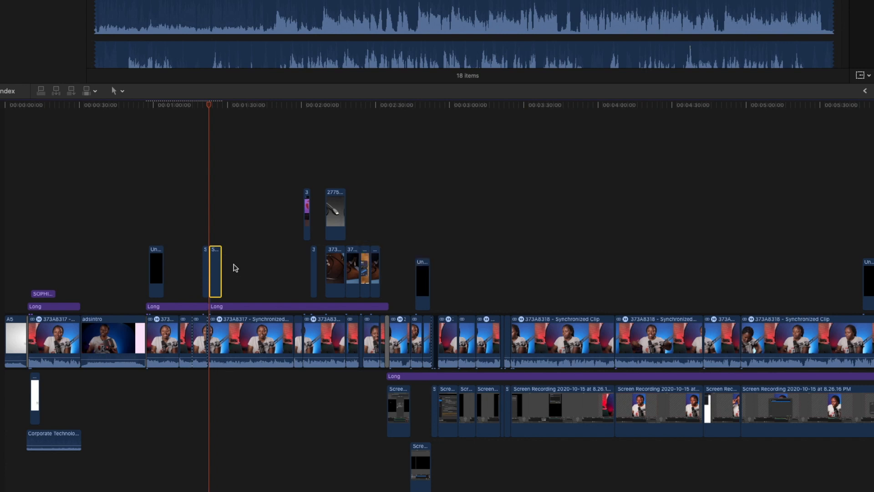
{"action": "left_click_drag", "start_coordinate": [215, 268], "coordinate": [233, 268]}
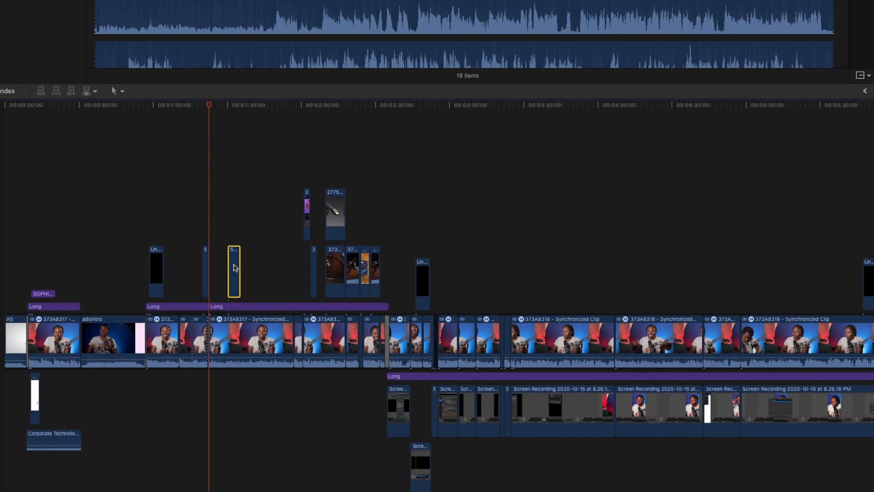
Detach the audio from the 373A8317 main storyline clip that starts at 1:22:16
{"action": "left_click", "coordinate": [236, 335]}
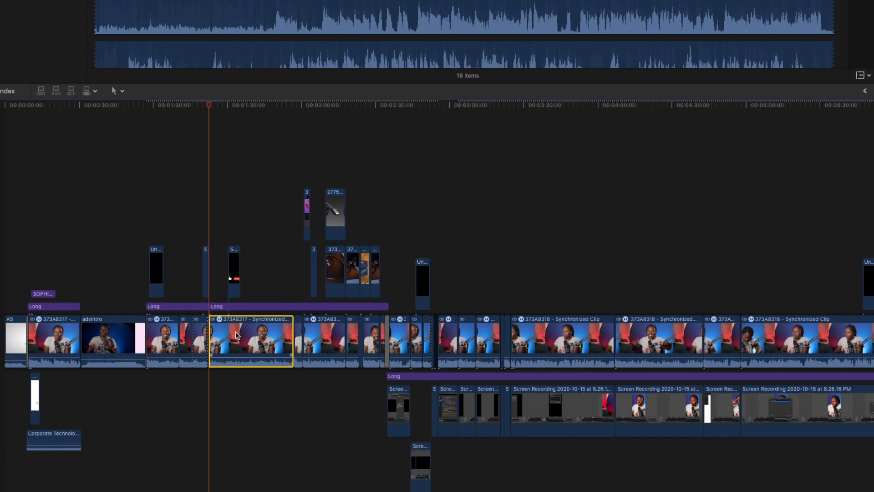
{"action": "right_click", "coordinate": [236, 335]}
{"action": "left_click", "coordinate": [240, 353]}
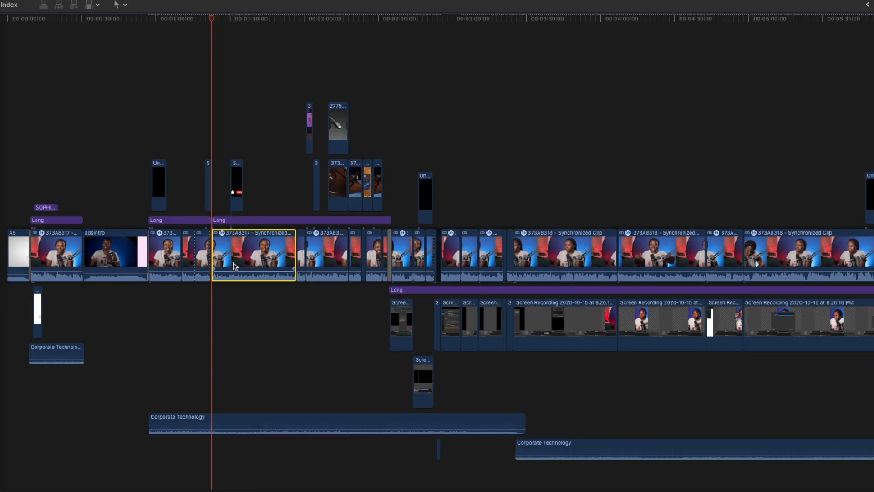
{"action": "key", "text": "ctrl+shift+s"}
{"action": "left_click", "coordinate": [245, 444]}
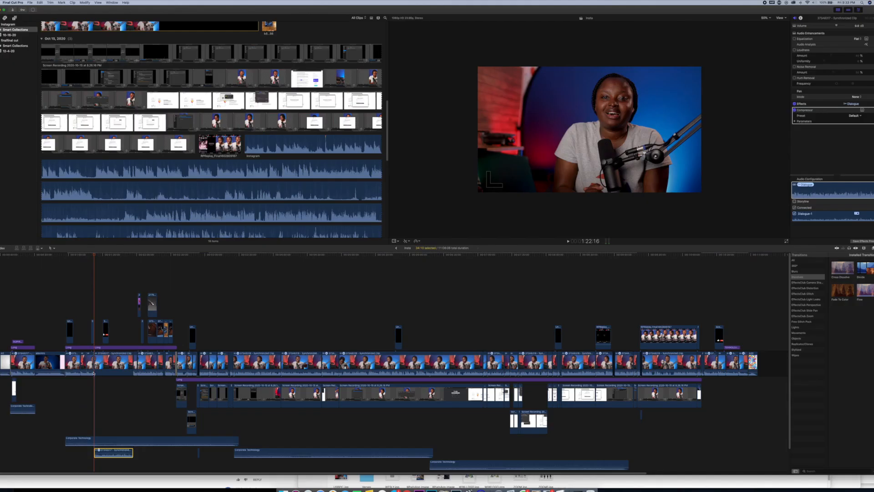
Darken the 373A8317 clip that starts at 1:22:16 by lowering its Color Board exposure highlights and midtones
{"action": "left_click", "coordinate": [114, 365]}
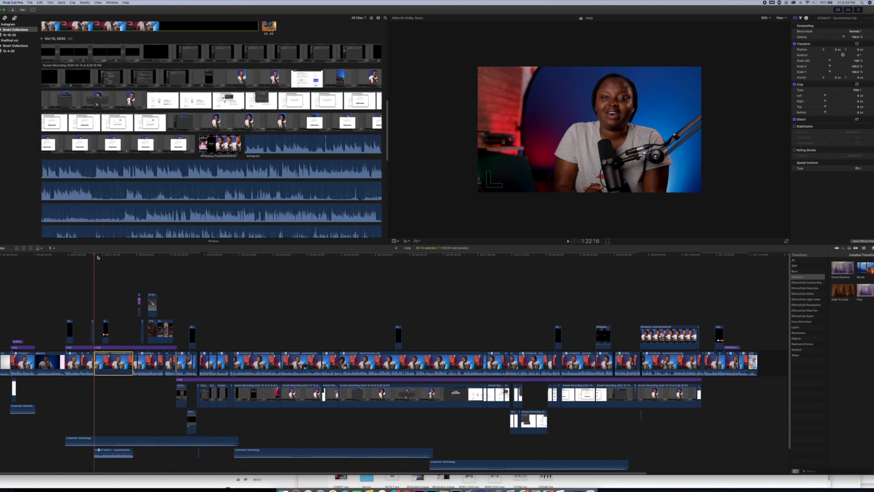
{"action": "left_click", "coordinate": [106, 255]}
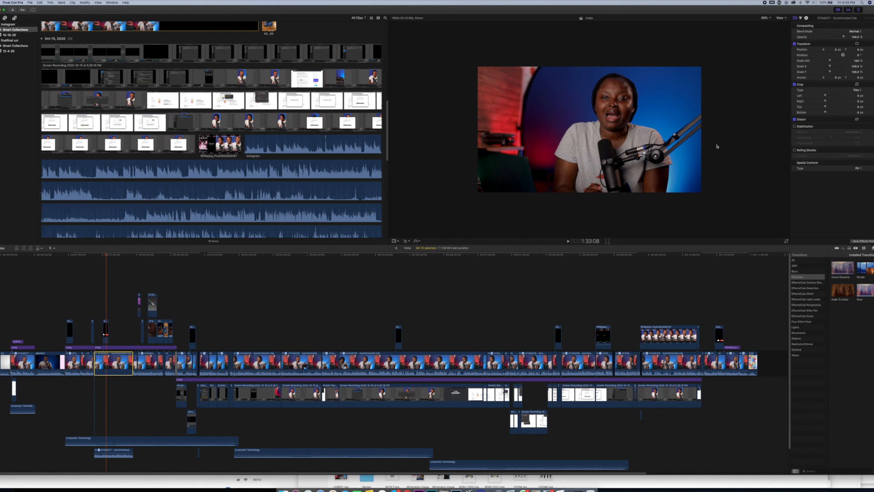
{"action": "left_click", "coordinate": [801, 18]}
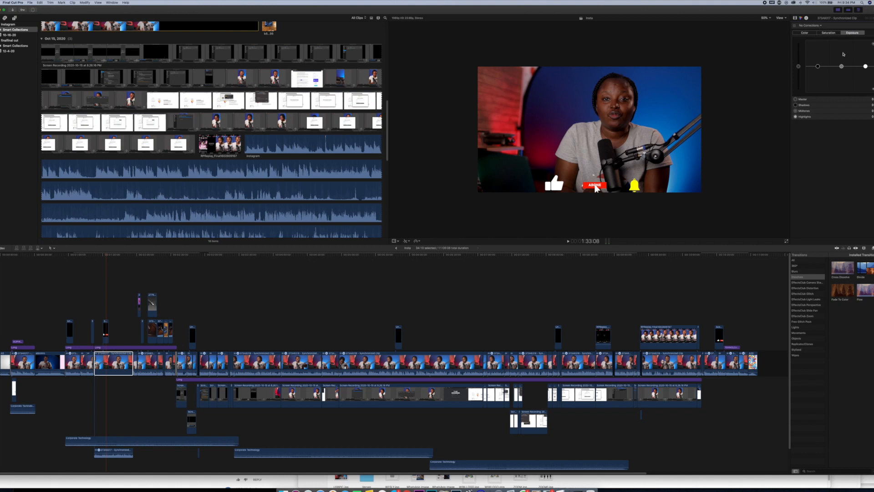
{"action": "left_click", "coordinate": [864, 67]}
{"action": "left_click_drag", "start_coordinate": [866, 78], "coordinate": [842, 72]}
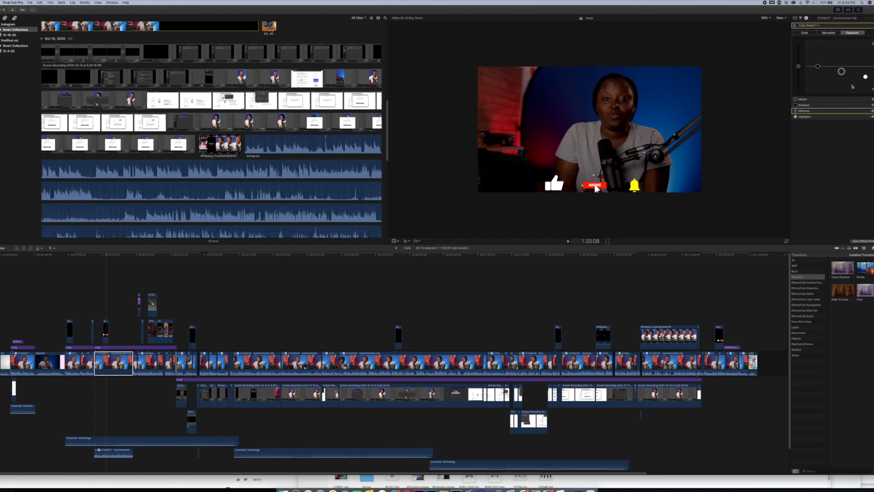
Scale the darkened 373A8317 clip down to about 70.81% with the on-screen Transform controls
{"action": "key", "text": "super+6"}
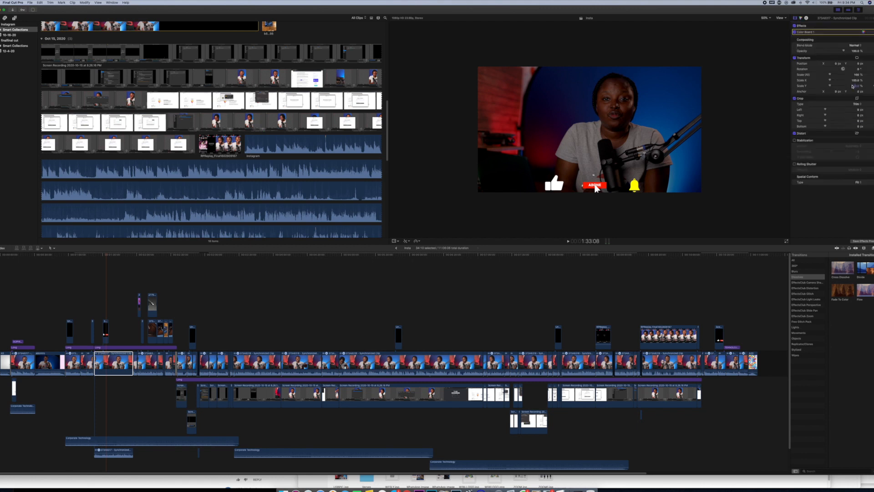
{"action": "left_click", "coordinate": [856, 58]}
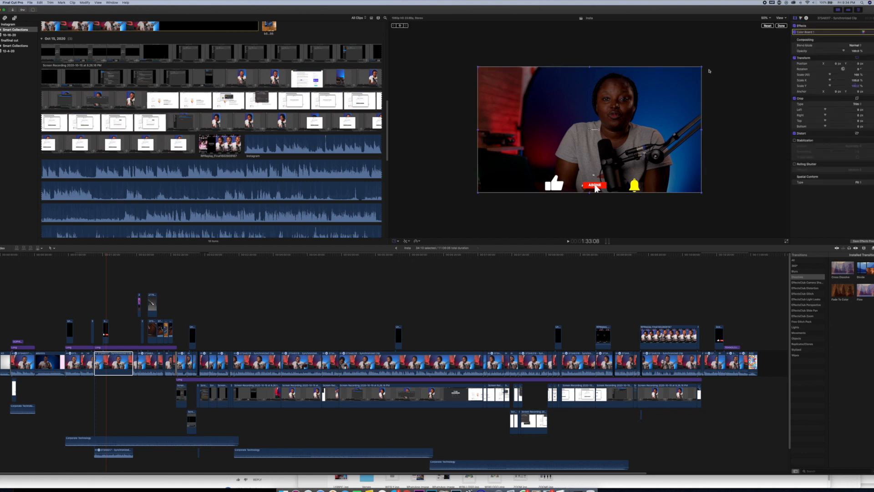
{"action": "left_click_drag", "start_coordinate": [702, 67], "coordinate": [668, 96]}
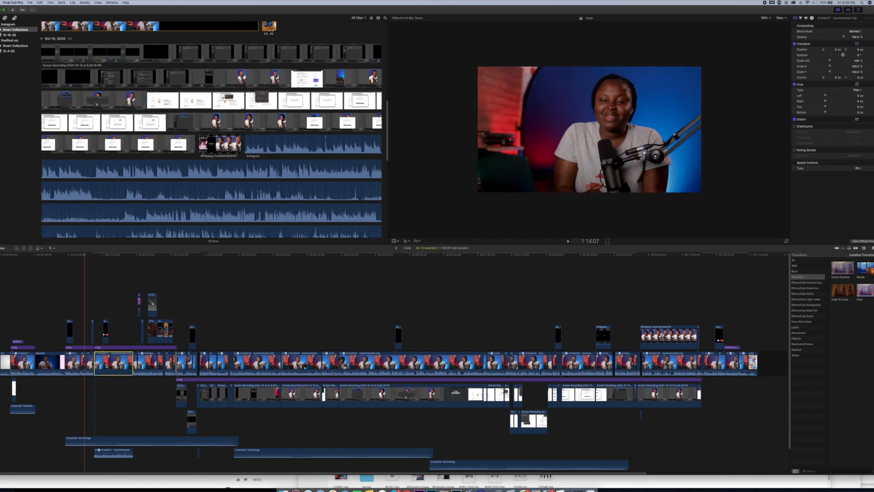
Copy the darkened clip's attributes and paste Color Board 1 and Scale onto the short main storyline clip at 1:14:07
{"action": "key", "text": "super+c"}
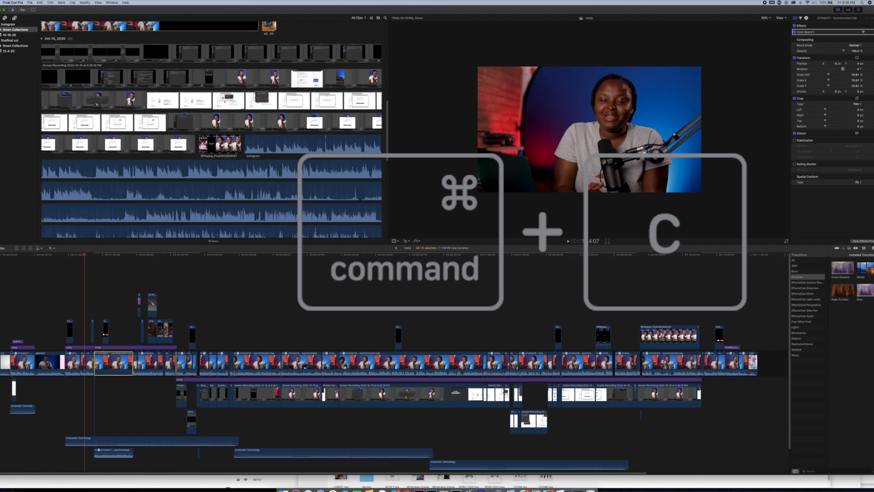
{"action": "left_click", "coordinate": [84, 356]}
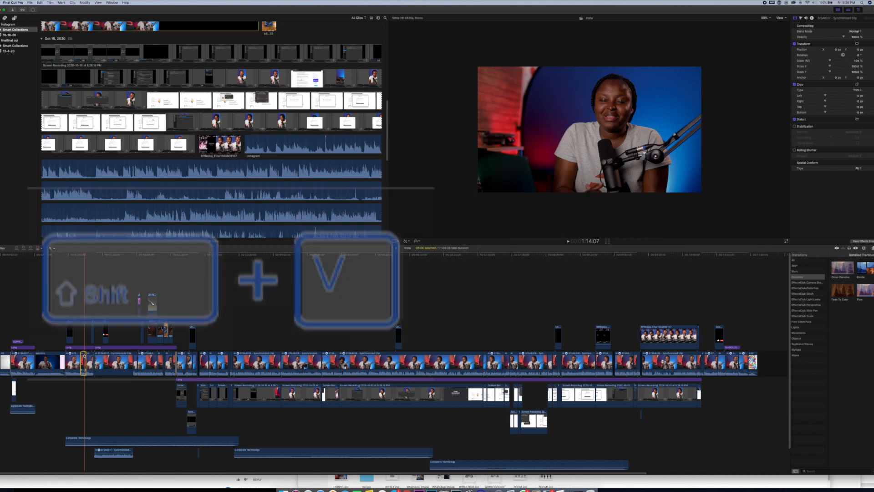
{"action": "key", "text": "super+shift+v"}
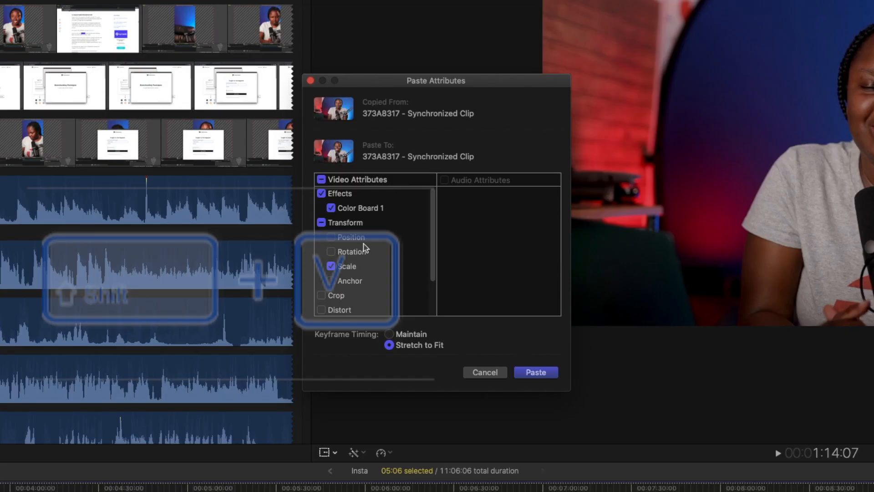
{"action": "mouse_move", "coordinate": [433, 196]}
{"action": "left_mouse_down"}
{"action": "mouse_move", "coordinate": [430, 243]}
{"action": "mouse_move", "coordinate": [433, 189]}
{"action": "left_mouse_up"}
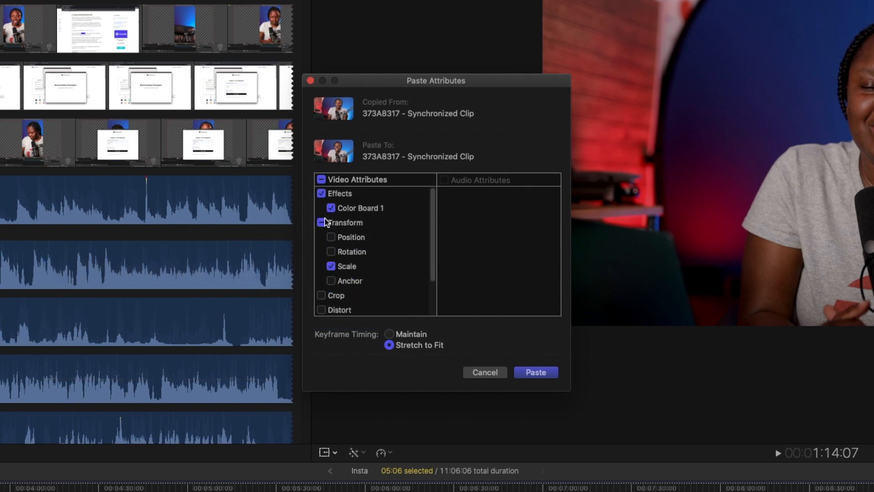
{"action": "left_click", "coordinate": [332, 267]}
{"action": "left_click", "coordinate": [331, 267]}
{"action": "left_click", "coordinate": [534, 375]}
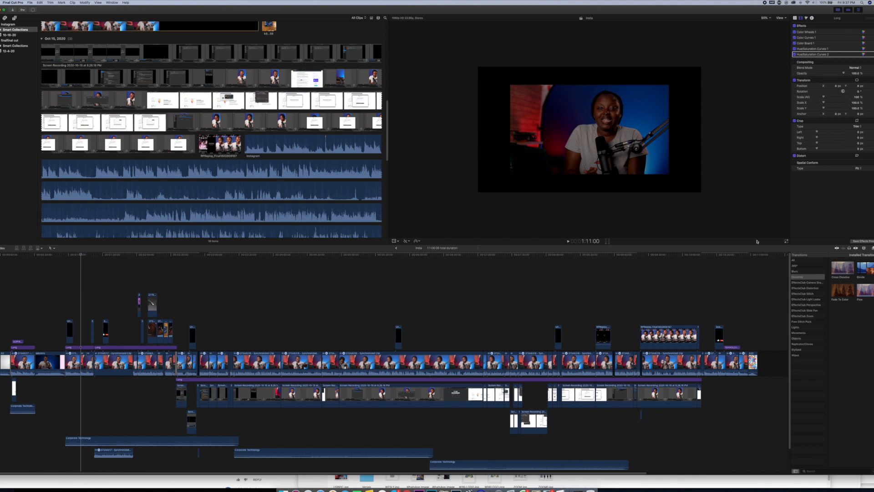
Magnify the timeline, and fit the whole project back into the timeline window
{"action": "left_click", "coordinate": [863, 249]}
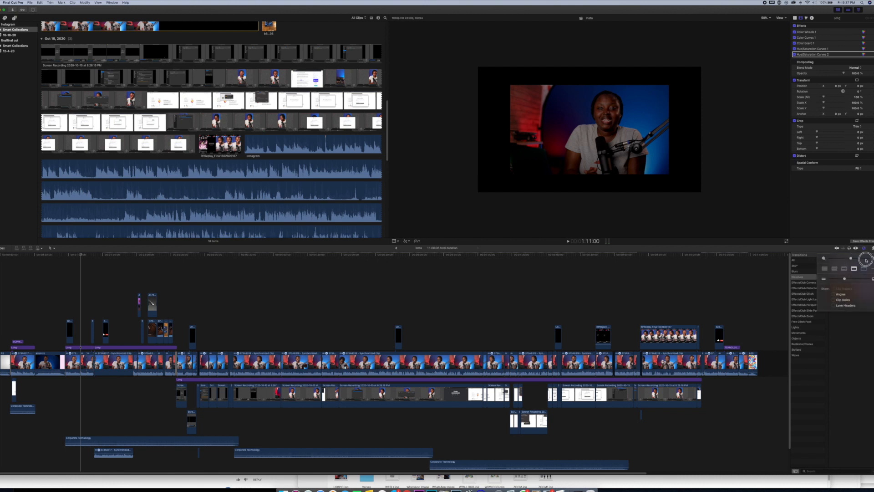
{"action": "left_click_drag", "start_coordinate": [852, 259], "coordinate": [853, 260]}
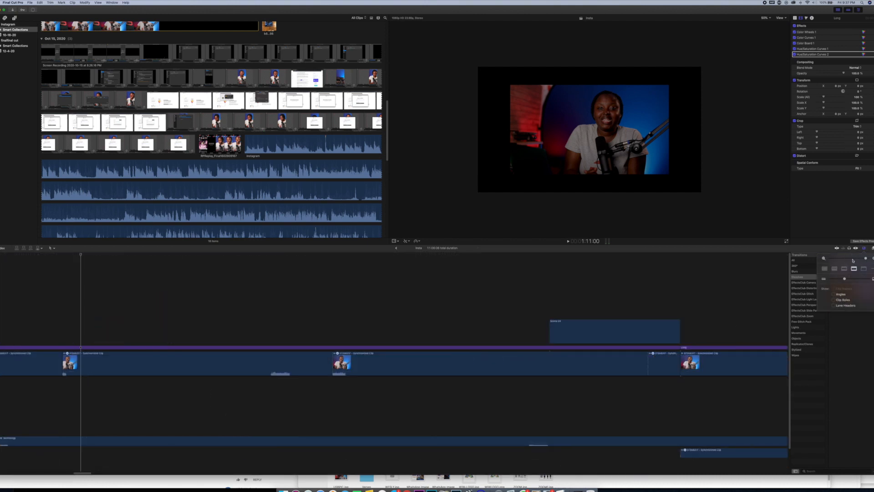
{"action": "key", "text": "shift+z"}
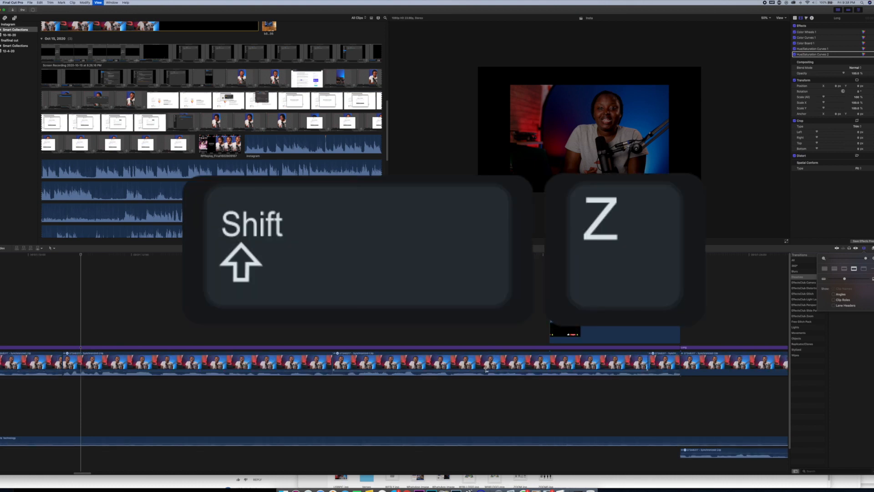
{"action": "key", "text": "shift+z"}
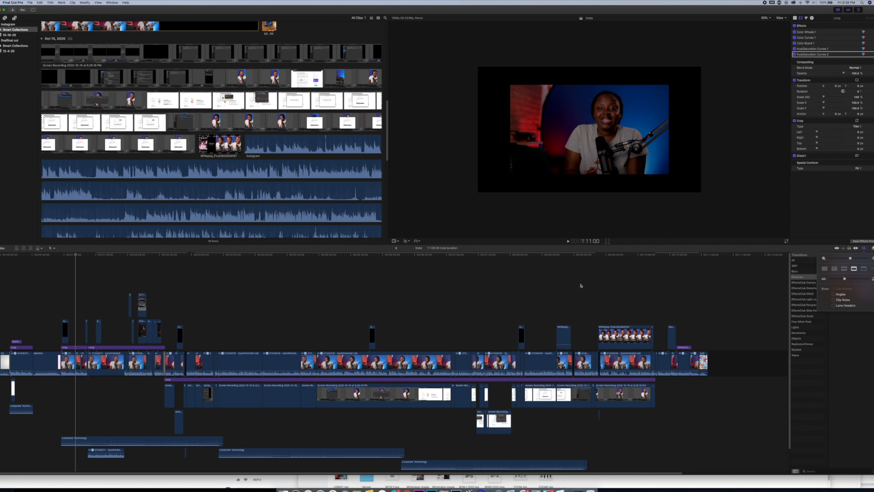
{"action": "left_click", "coordinate": [617, 256]}
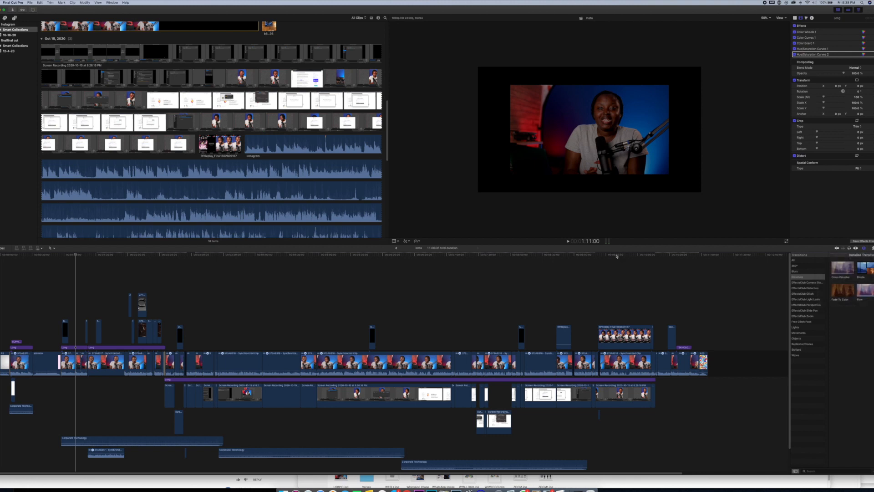
Disable the connected HDMI cable clip at 2:14:01 and enable it again
{"action": "left_click", "coordinate": [142, 272]}
{"action": "left_click", "coordinate": [144, 303]}
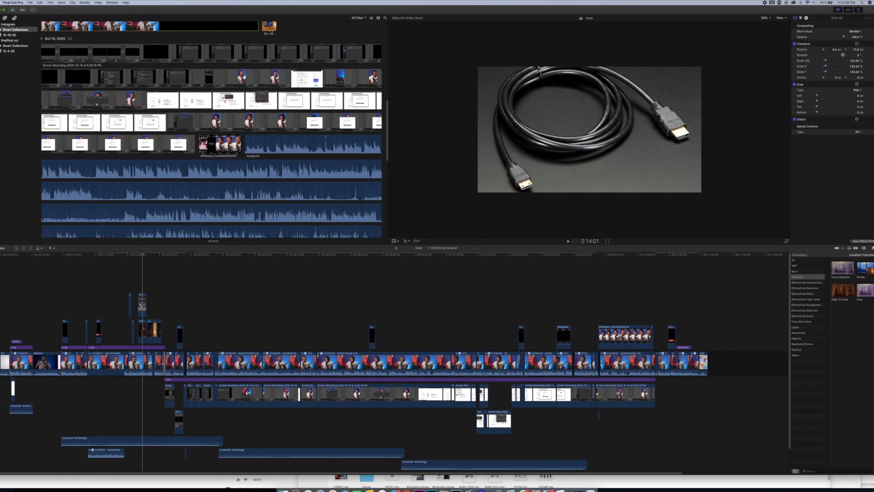
{"action": "left_click", "coordinate": [142, 301]}
{"action": "key", "text": "v"}
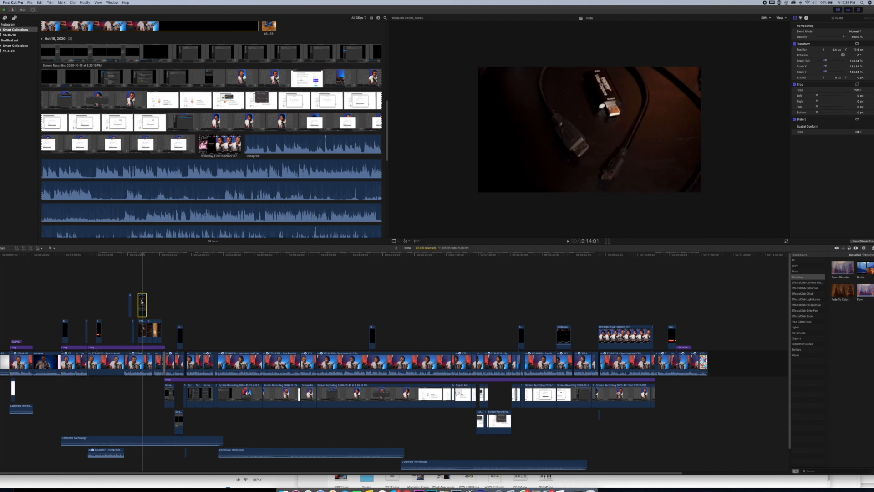
{"action": "key", "text": "v"}
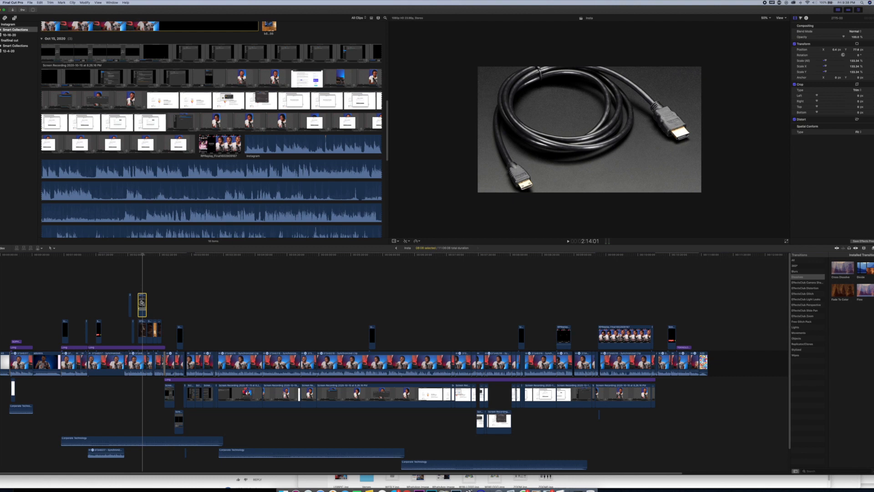
Toggle the connected HDMI cable clip and the clip beneath it off and on at 2:14:01
{"action": "key", "text": "v"}
{"action": "left_click", "coordinate": [143, 326]}
{"action": "key", "text": "v"}
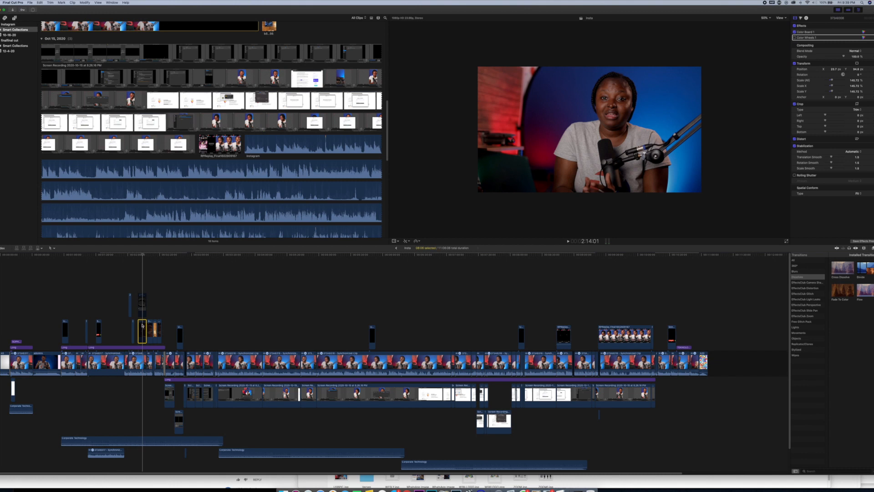
{"action": "left_click", "coordinate": [143, 306]}
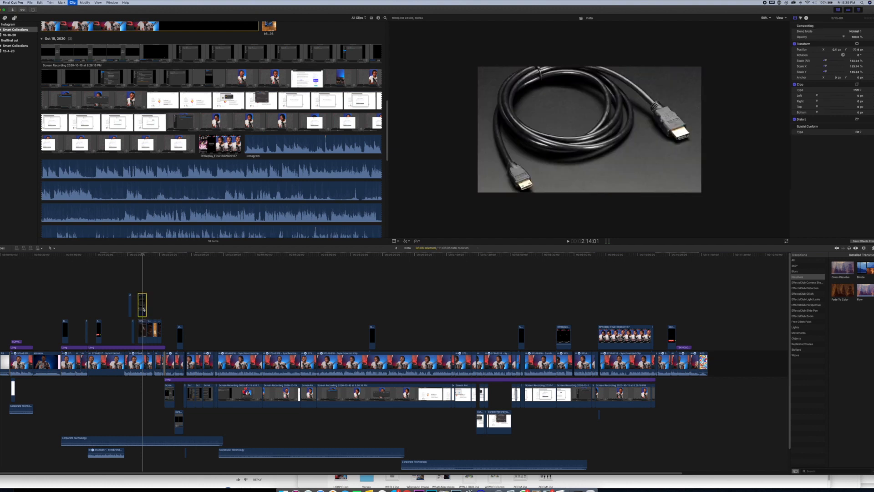
Combine the HDMI cable clip and the neighbouring connected clips beneath it into a compound clip named Insta Clip in event 10-16-20
{"action": "left_click_drag", "start_coordinate": [168, 330], "coordinate": [133, 300]}
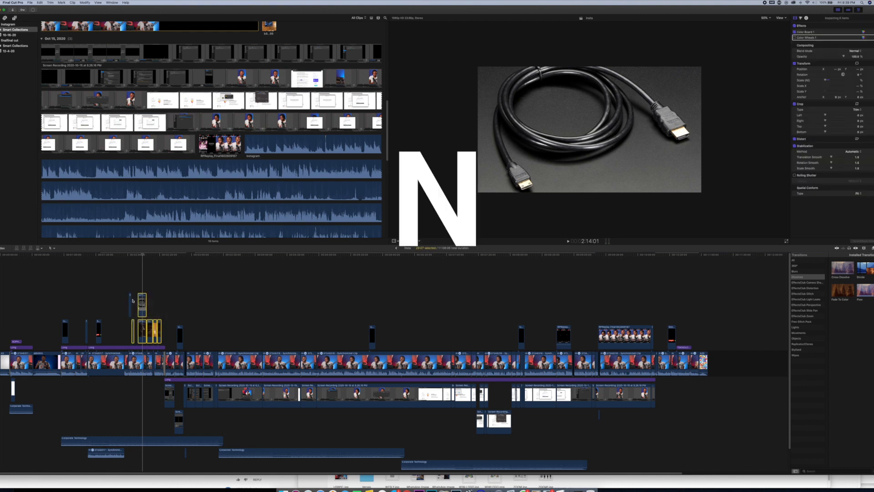
{"action": "key", "text": "alt+g"}
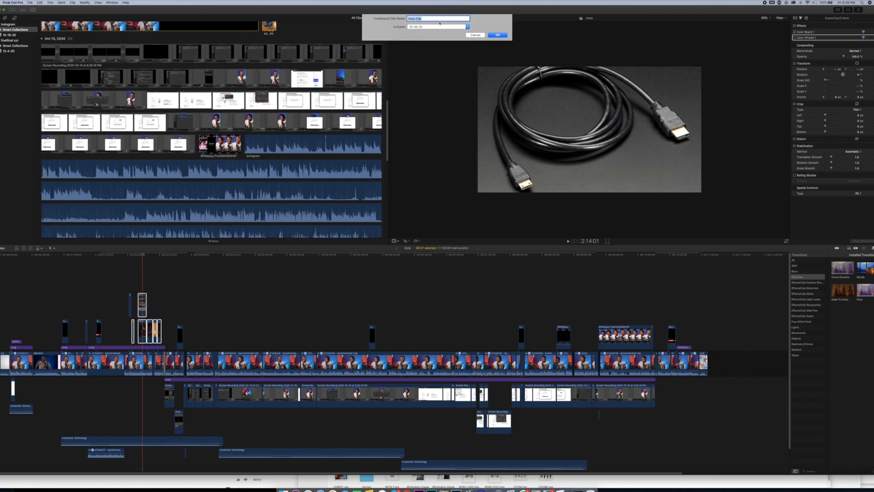
{"action": "left_click", "coordinate": [503, 36]}
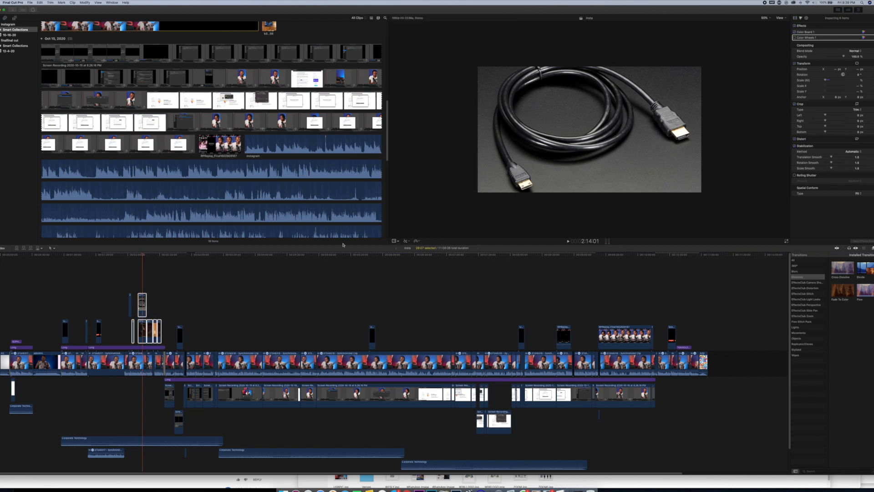
{"action": "left_click", "coordinate": [152, 339]}
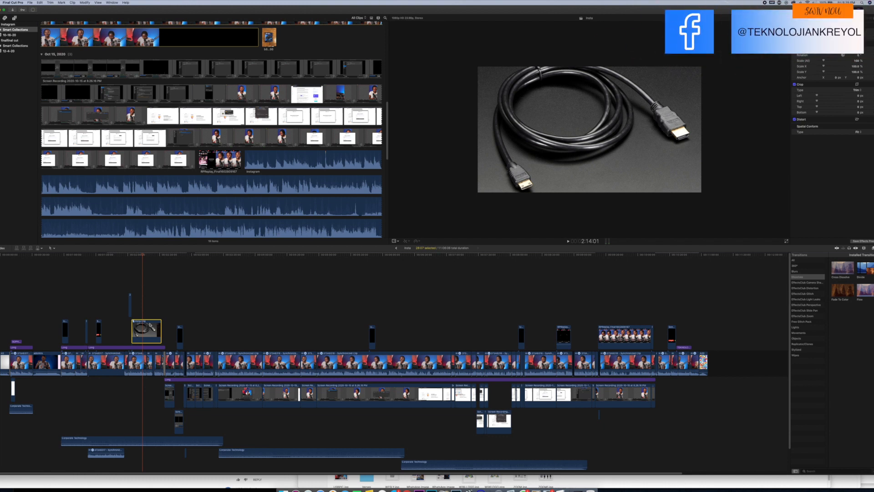
Mark a range in the main storyline starting just after 2:14:01 and extend it across the following clips to about 2:30:12 long
{"action": "left_click", "coordinate": [277, 361]}
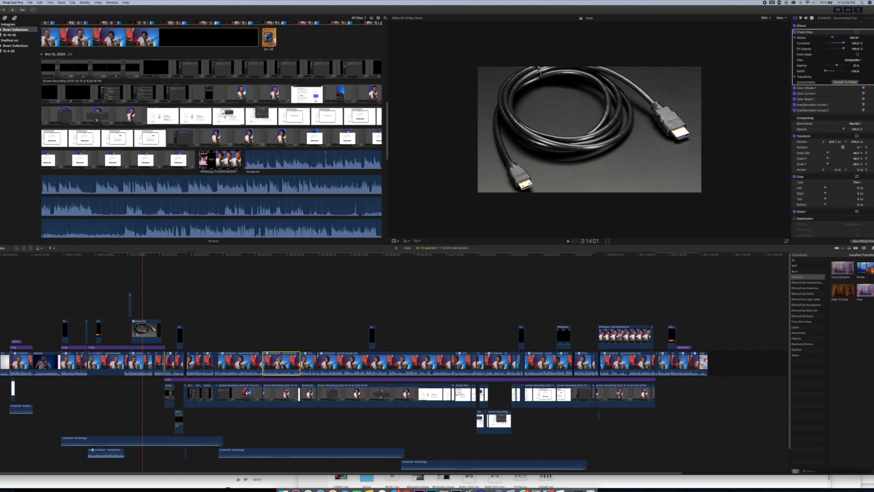
{"action": "key", "text": "i"}
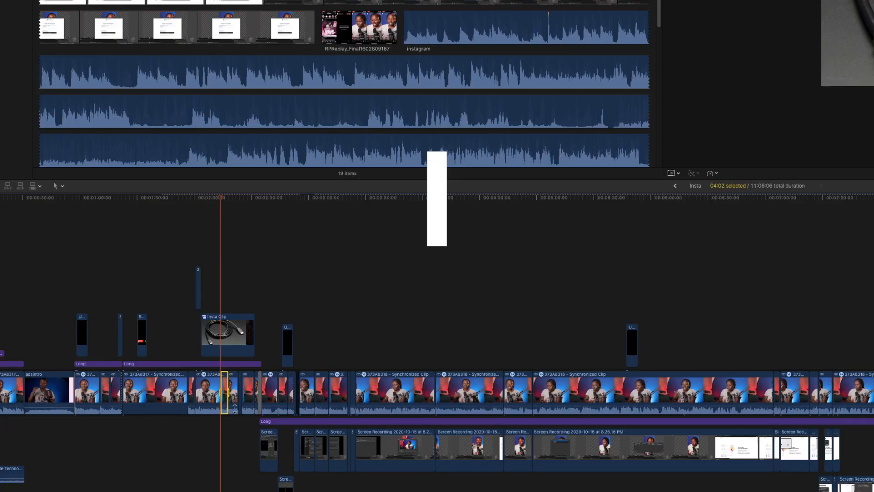
{"action": "left_click_drag", "start_coordinate": [357, 412], "coordinate": [475, 391]}
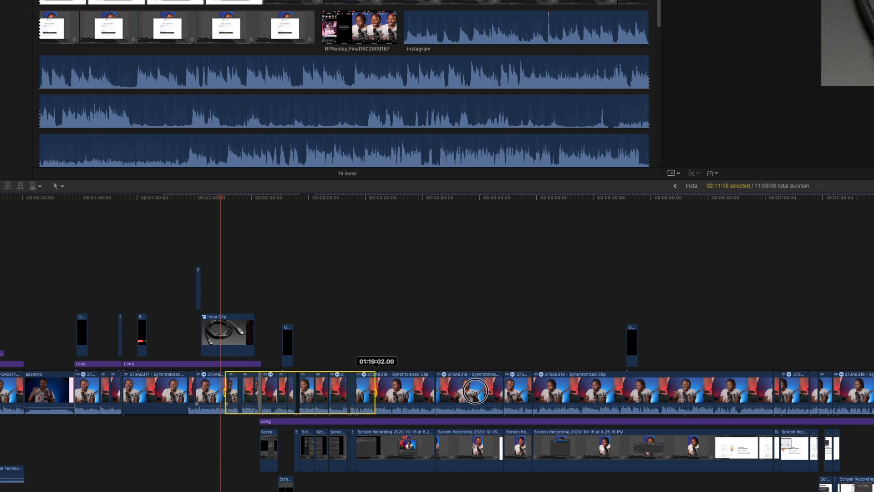
{"action": "left_click", "coordinate": [512, 387], "text": "shift"}
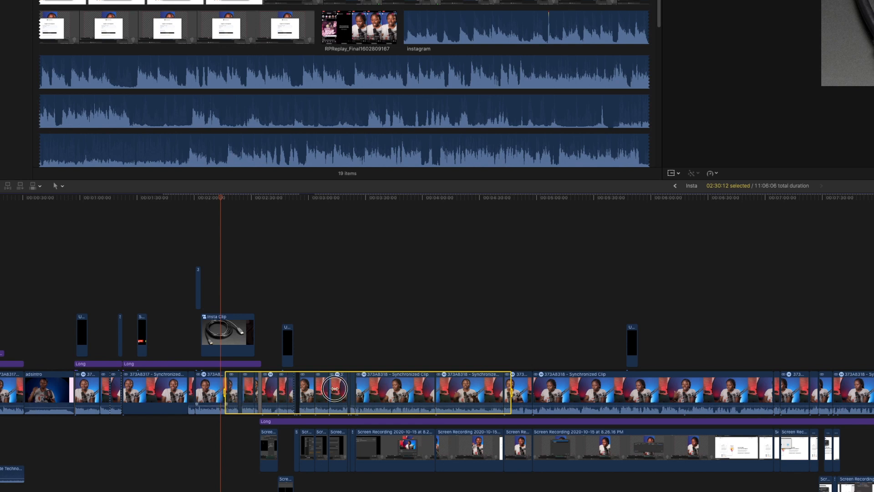
{"action": "mouse_move", "coordinate": [444, 404]}
{"action": "left_mouse_down"}
{"action": "mouse_move", "coordinate": [457, 397]}
{"action": "mouse_move", "coordinate": [438, 409]}
{"action": "left_mouse_up"}
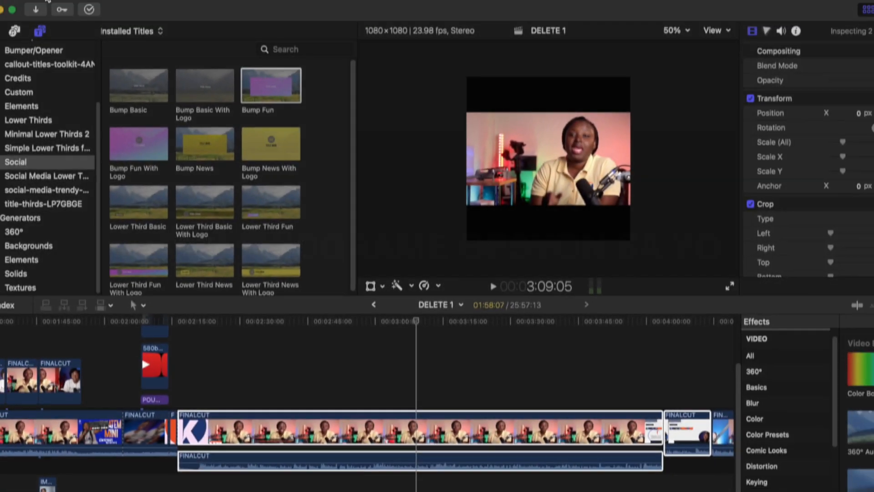
Open the Command Editor to customize the Default command set
{"action": "left_click", "coordinate": [69, 6]}
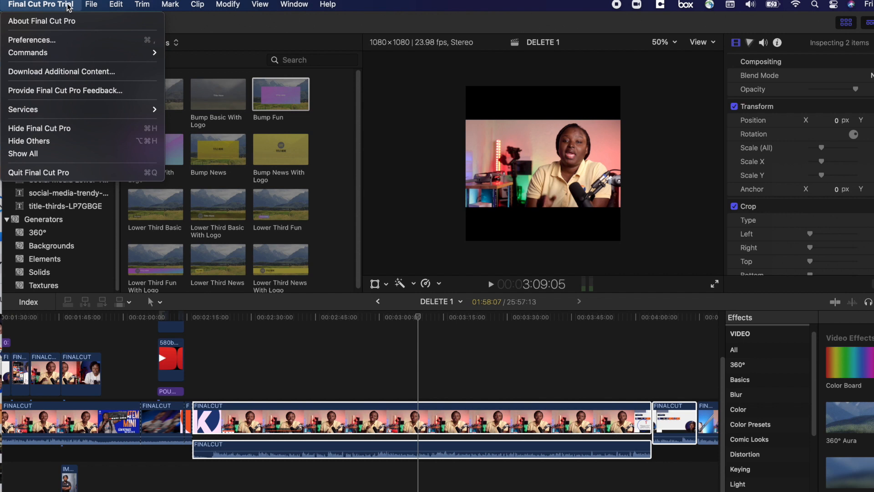
{"action": "left_click", "coordinate": [68, 7]}
{"action": "left_click", "coordinate": [68, 6]}
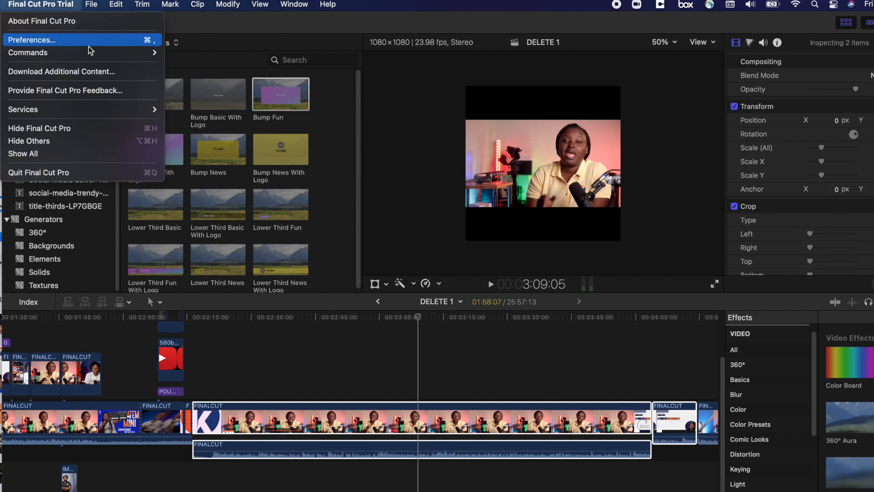
{"action": "mouse_move", "coordinate": [91, 54]}
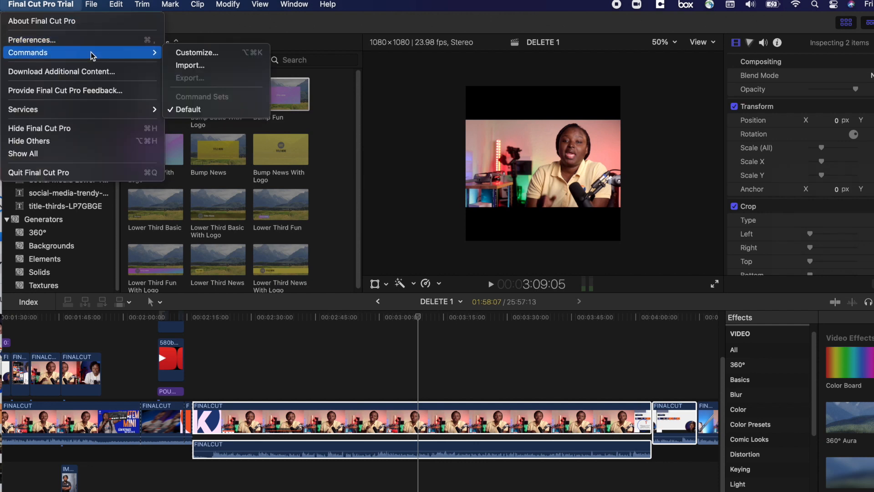
{"action": "left_click", "coordinate": [204, 56]}
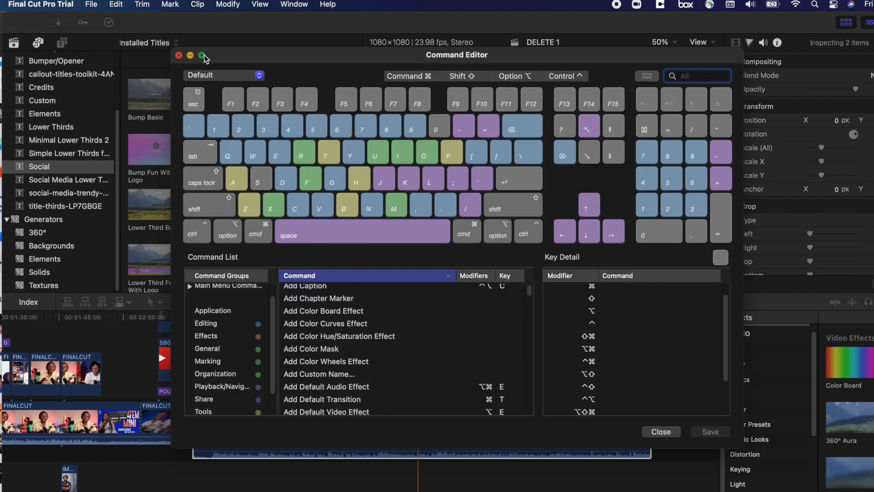
{"action": "mouse_move", "coordinate": [204, 54]}
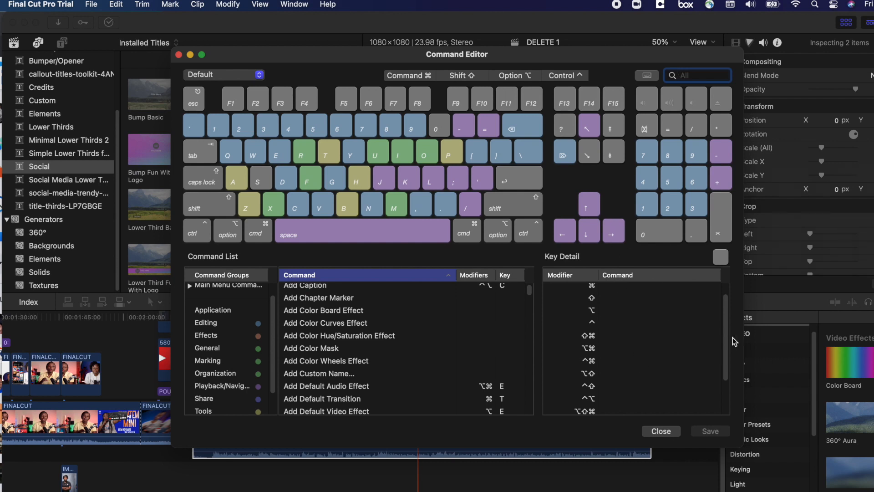
Browse the command list and examine which keys are assigned with the Command, Shift and Option modifiers
{"action": "left_click_drag", "start_coordinate": [531, 289], "coordinate": [529, 305]}
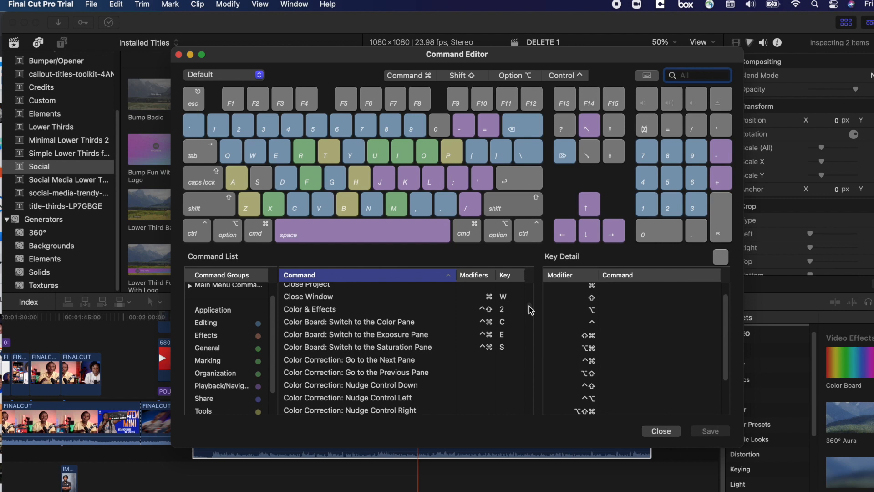
{"action": "left_click_drag", "start_coordinate": [529, 306], "coordinate": [529, 271]}
{"action": "left_click", "coordinate": [424, 78]}
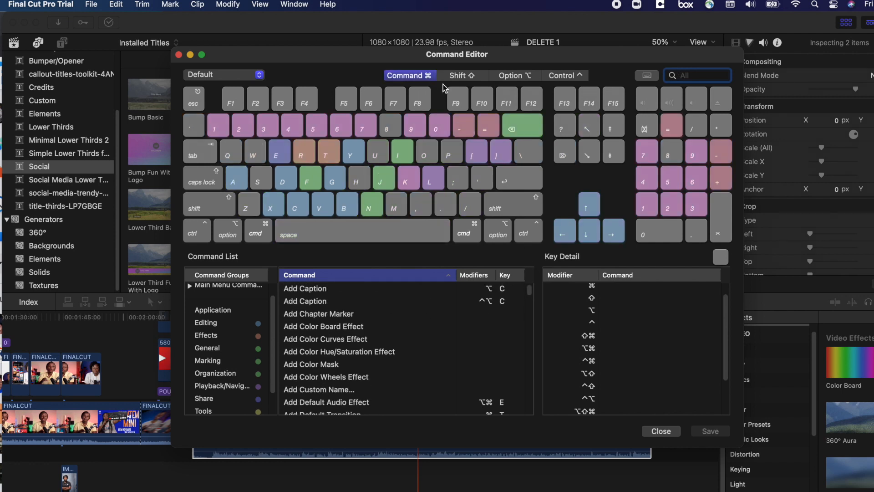
{"action": "left_click", "coordinate": [468, 78]}
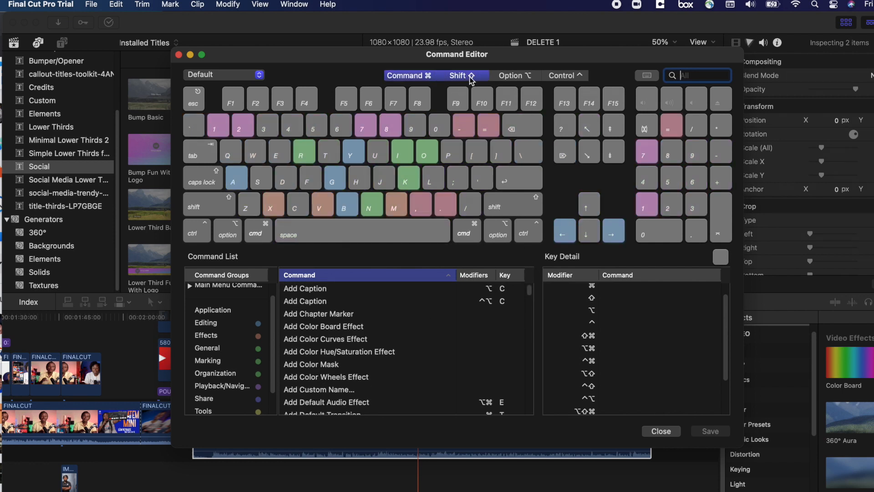
{"action": "left_click", "coordinate": [519, 76]}
{"action": "left_click", "coordinate": [462, 76]}
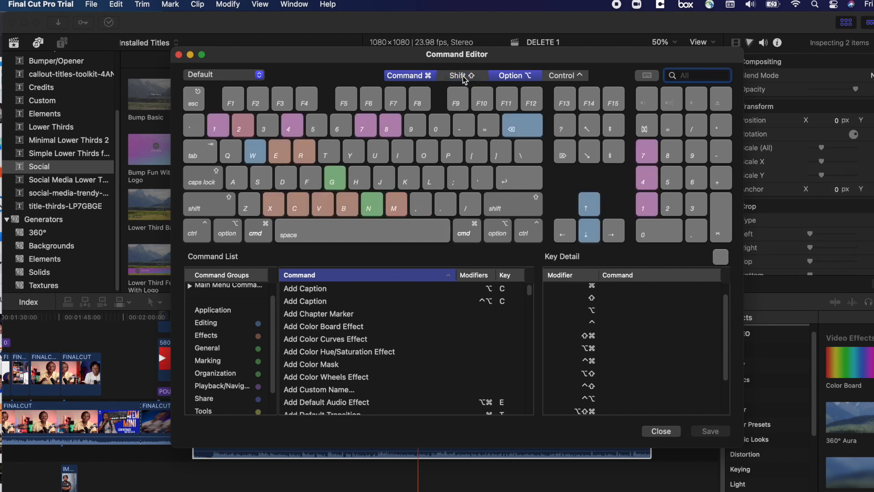
{"action": "left_click", "coordinate": [423, 76]}
{"action": "left_click", "coordinate": [512, 77]}
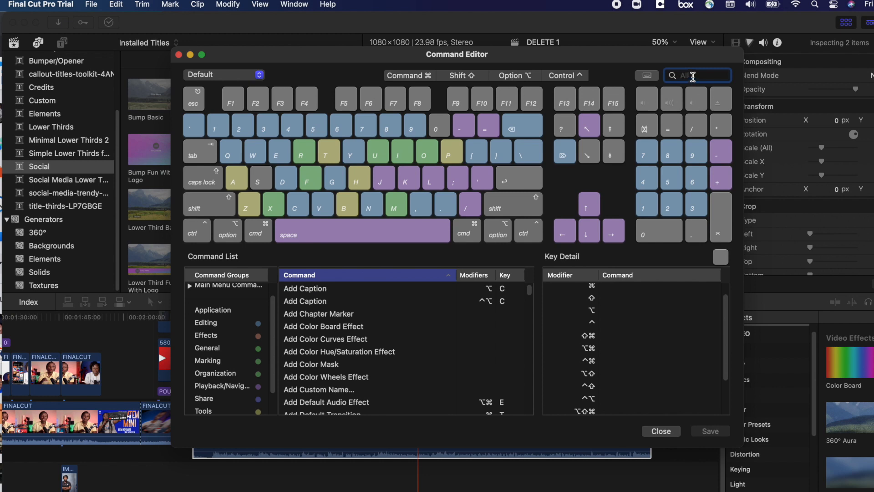
Search the commands for "blade" to check its shortcuts, and close the Command Editor
{"action": "type", "text": "blade"}
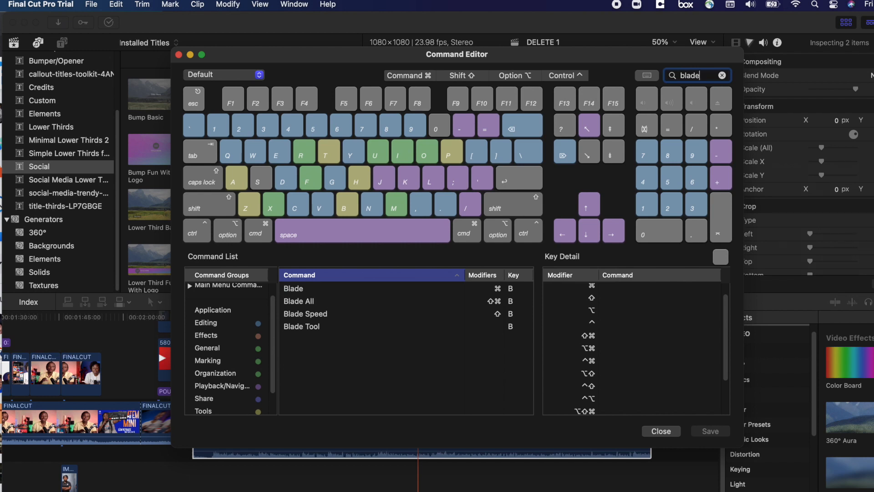
{"action": "left_click", "coordinate": [666, 431]}
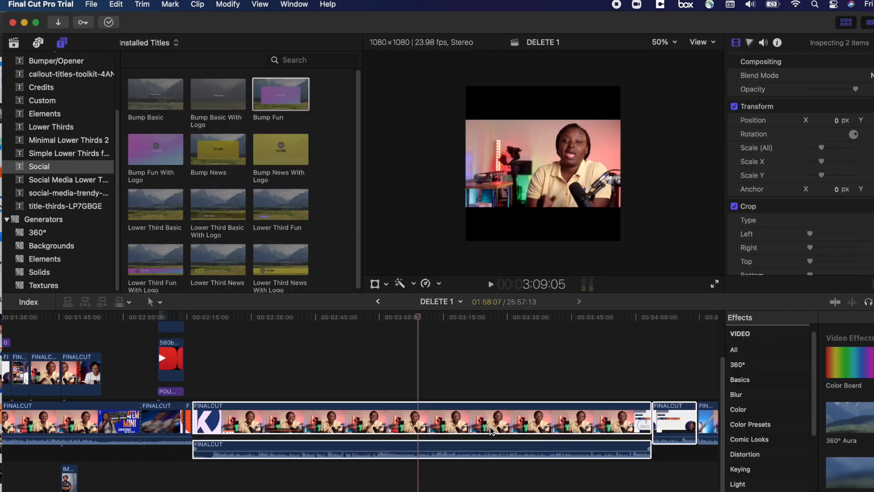
Cut the long FINALCUT clip shortly after the 3:09:05 playhead with the Blade tool, and undo the cut
{"action": "key", "text": "b"}
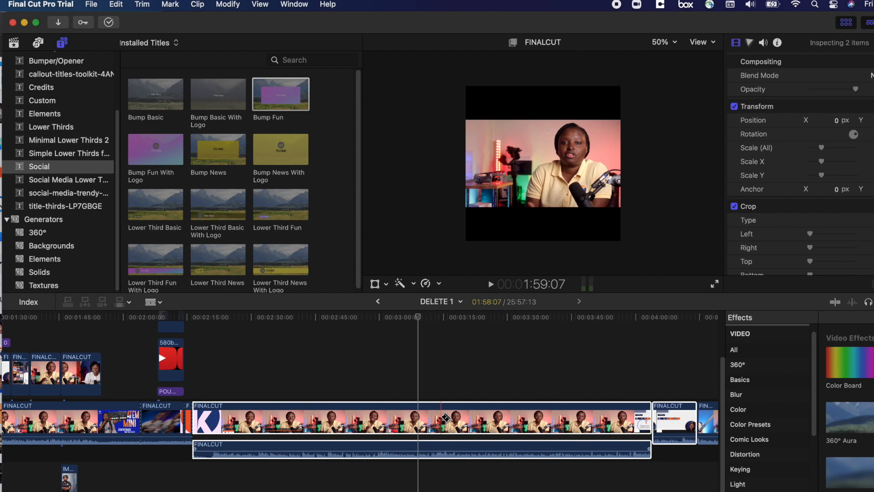
{"action": "left_click", "coordinate": [446, 417]}
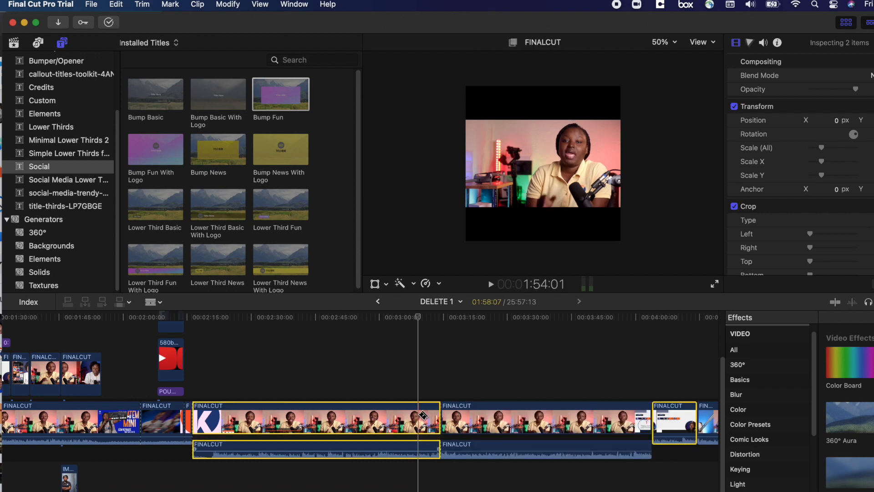
{"action": "key", "text": "super+z"}
Move the short FINALCUT screen-recording clip above the long main storyline clip, and cut both clips together at 3:35:17
{"action": "key", "text": "a"}
{"action": "left_click_drag", "start_coordinate": [693, 444], "coordinate": [524, 369]}
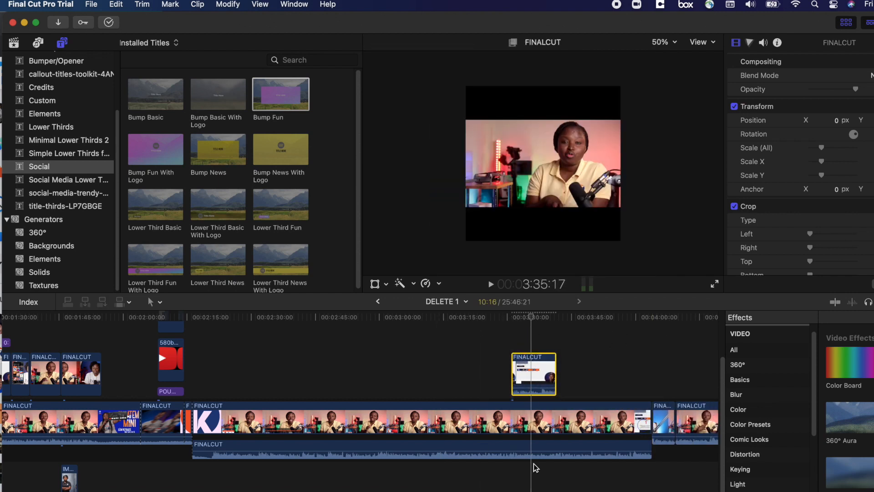
{"action": "left_click", "coordinate": [530, 421], "text": "super"}
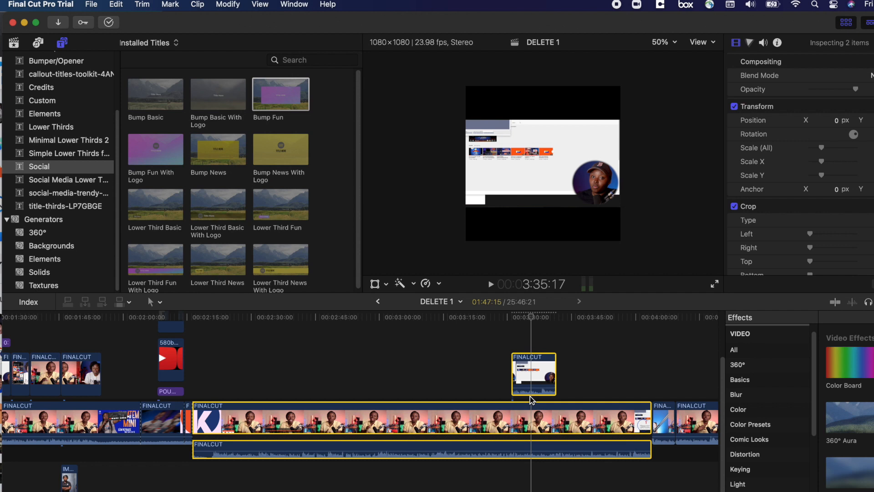
{"action": "key", "text": "super+b"}
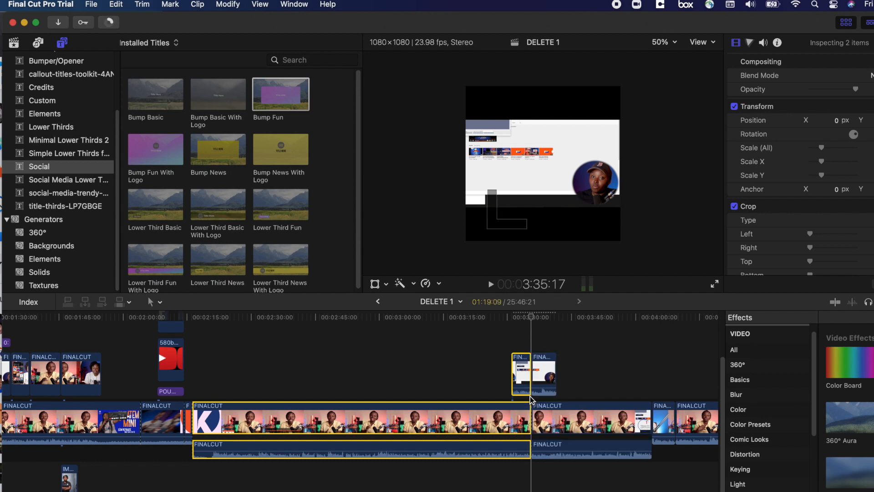
Reopen the Command Editor and search the commands for "detach aud"
{"action": "key", "text": "alt+super+k"}
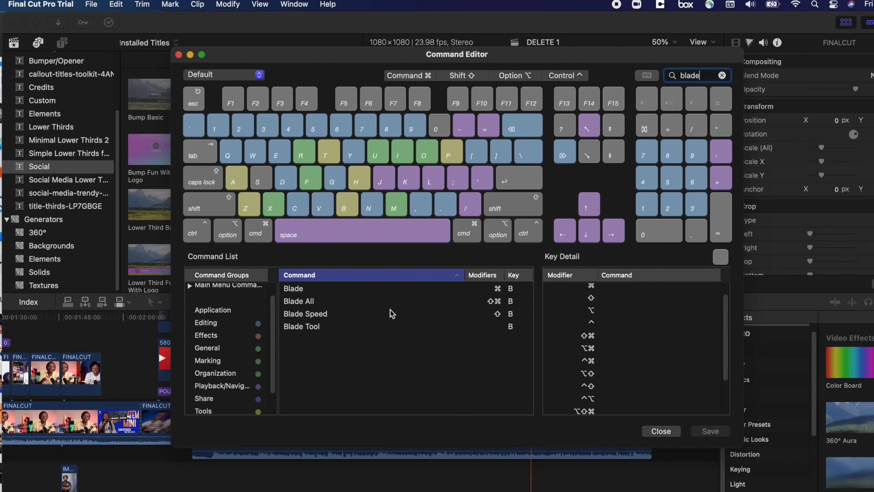
{"action": "left_click", "coordinate": [722, 76]}
{"action": "type", "text": "detach aud"}
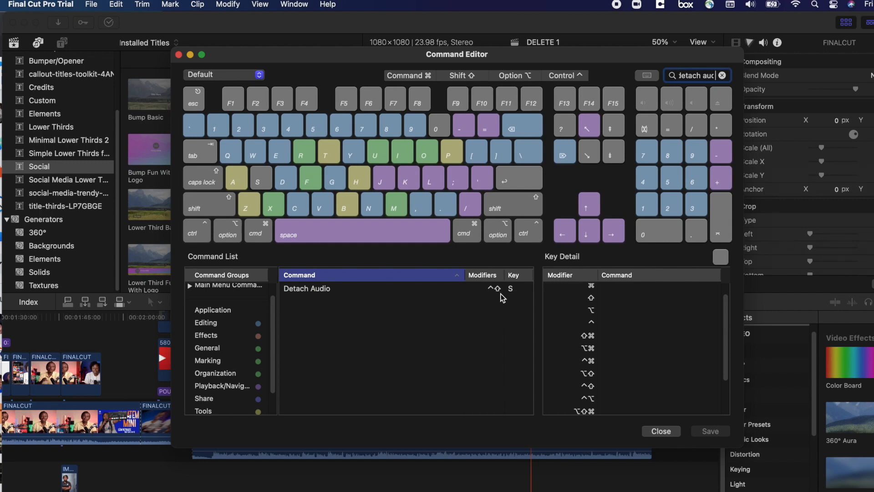
Clear the command search and examine the commands assigned to the U key, with and without modifiers
{"action": "left_click", "coordinate": [722, 76]}
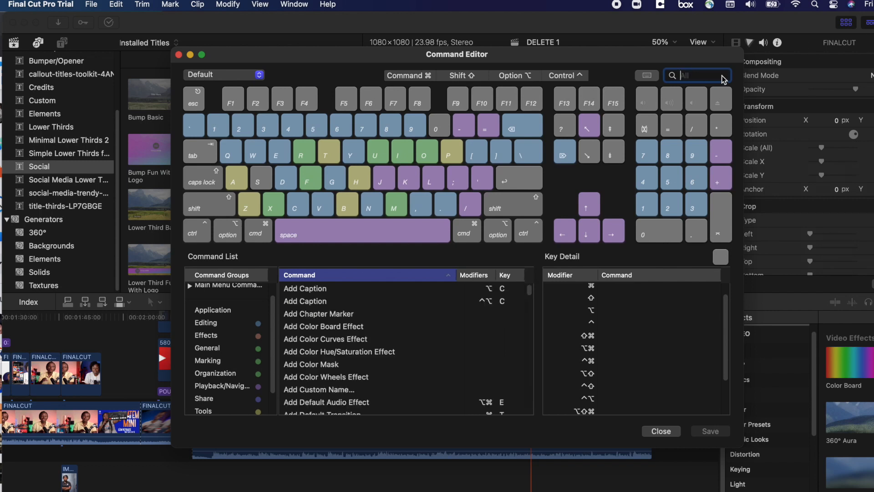
{"action": "type", "text": "u"}
{"action": "left_click", "coordinate": [722, 75]}
{"action": "left_click", "coordinate": [410, 389]}
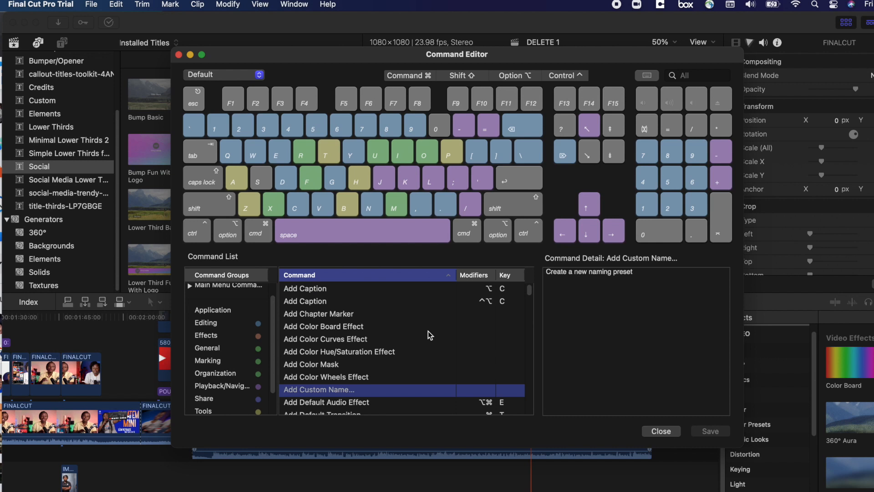
{"action": "left_click", "coordinate": [384, 154]}
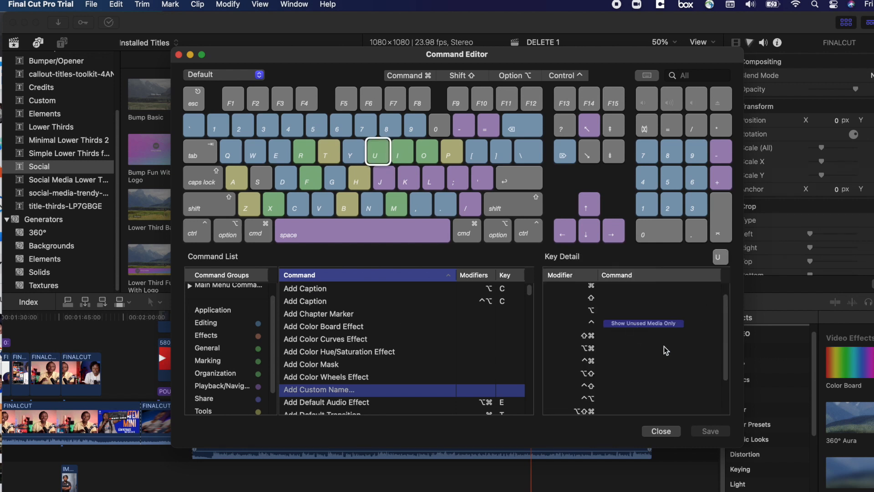
{"action": "scroll", "coordinate": [725, 317], "scroll_direction": "up", "scroll_amount": 2}
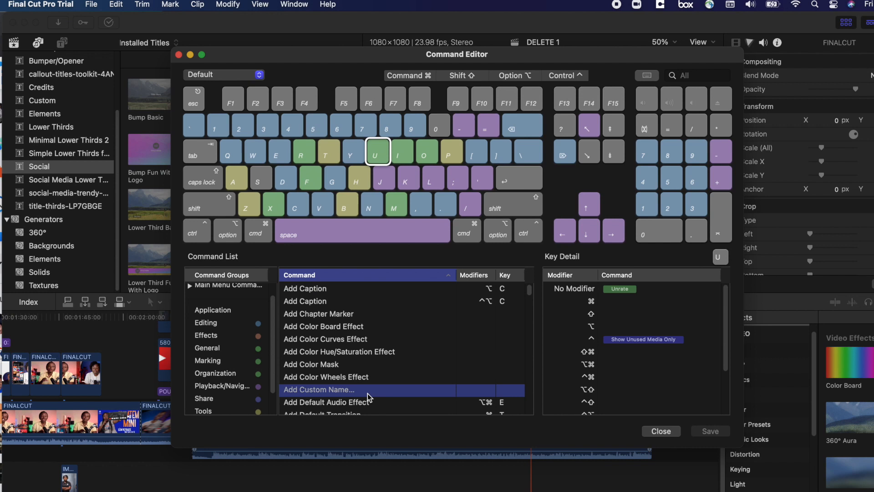
Assign Detach Audio to the U key in a copy of the Default command set named TK, and save the set
{"action": "left_click", "coordinate": [702, 77]}
{"action": "type", "text": "detach"}
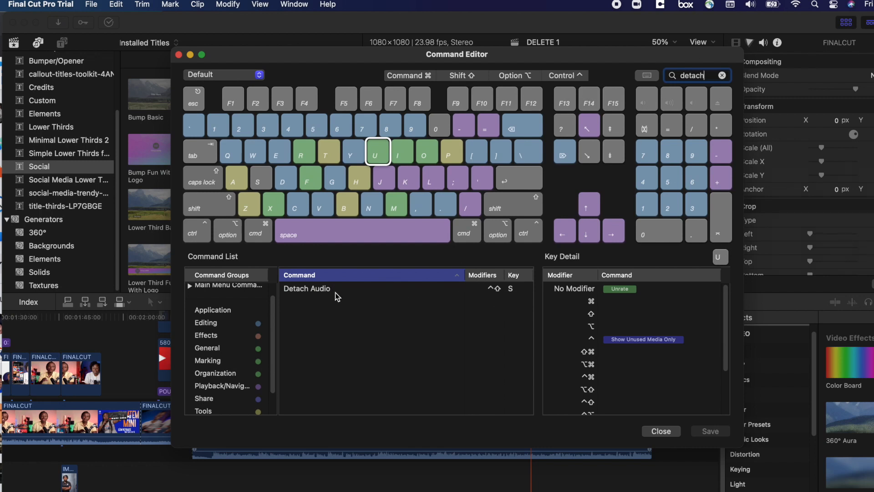
{"action": "left_click_drag", "start_coordinate": [332, 293], "coordinate": [372, 151]}
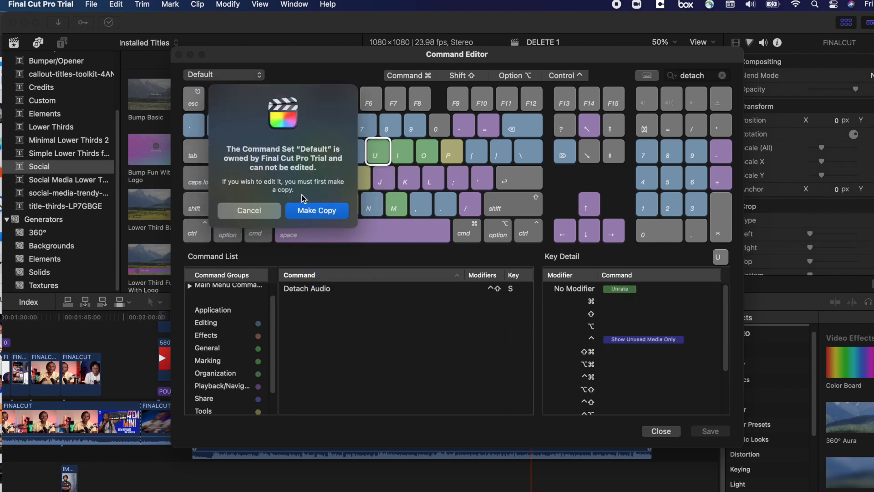
{"action": "left_click", "coordinate": [303, 210]}
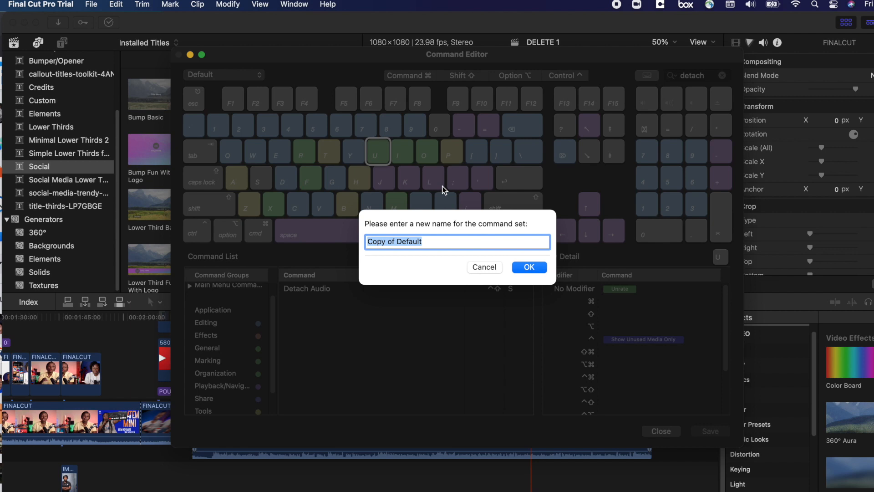
{"action": "type", "text": "TK"}
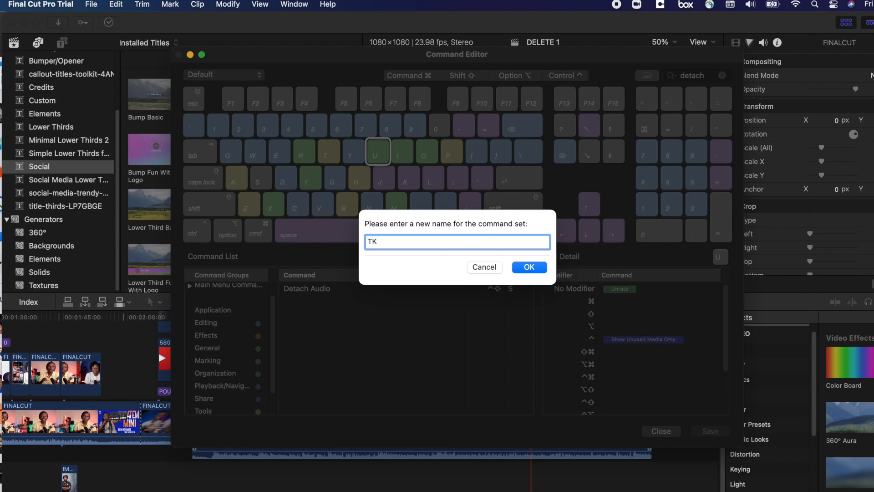
{"action": "left_click", "coordinate": [536, 269]}
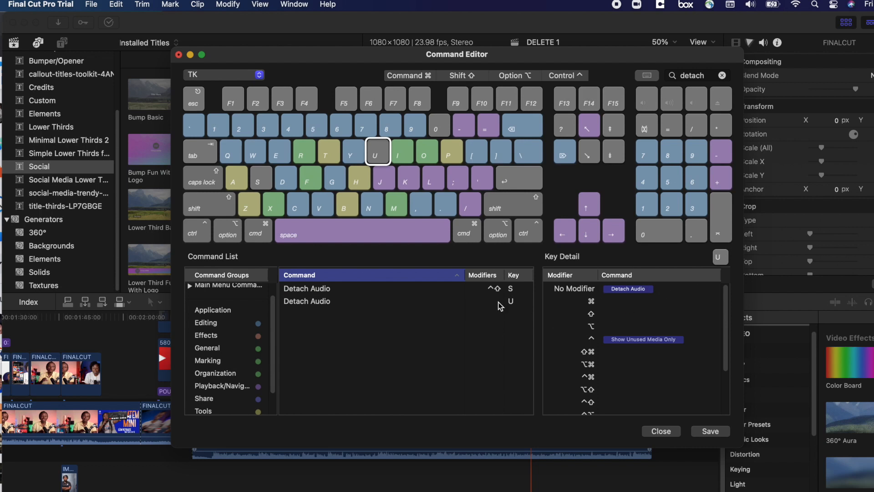
{"action": "left_click", "coordinate": [365, 303]}
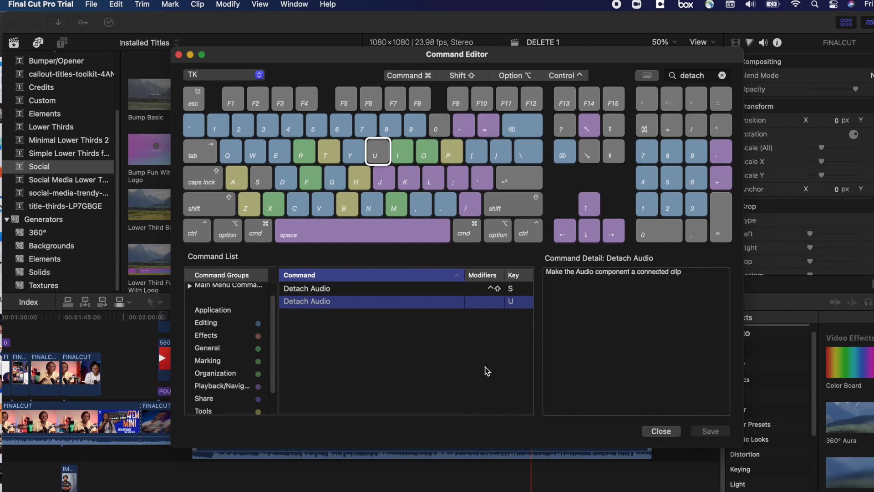
{"action": "left_click", "coordinate": [661, 432]}
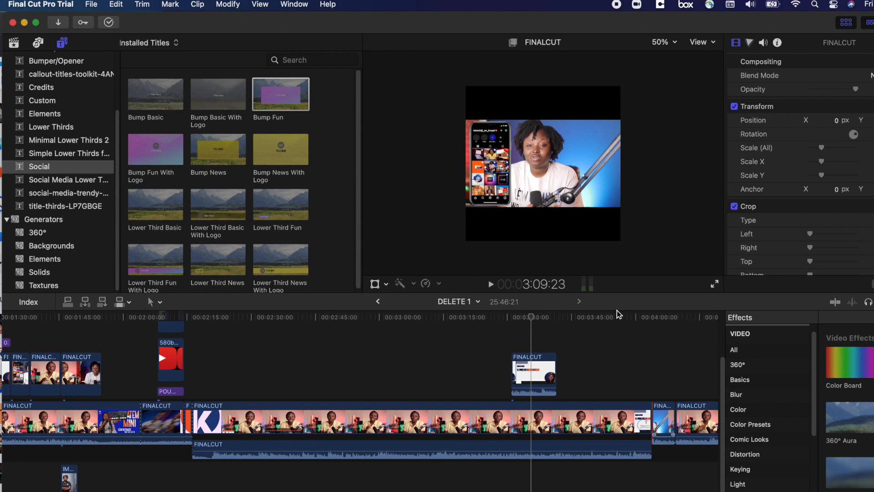
Select TK as the active custom command set and check the list of available command sets
{"action": "left_click", "coordinate": [63, 4]}
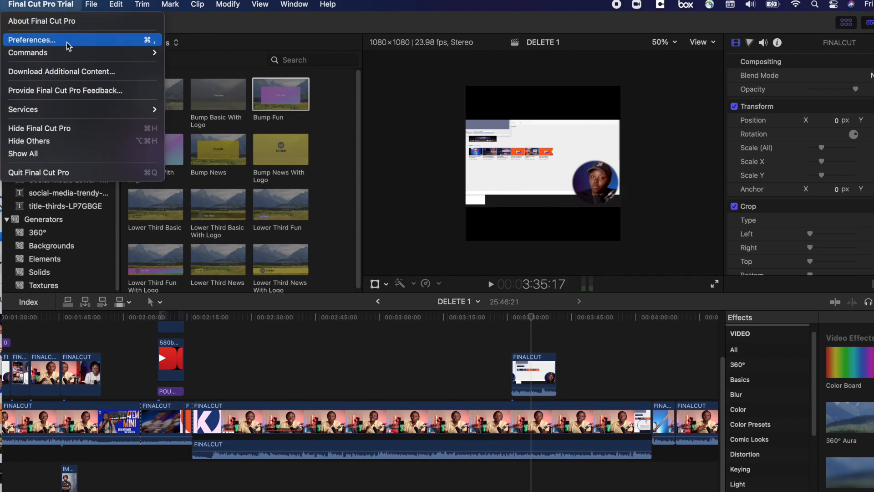
{"action": "mouse_move", "coordinate": [68, 52]}
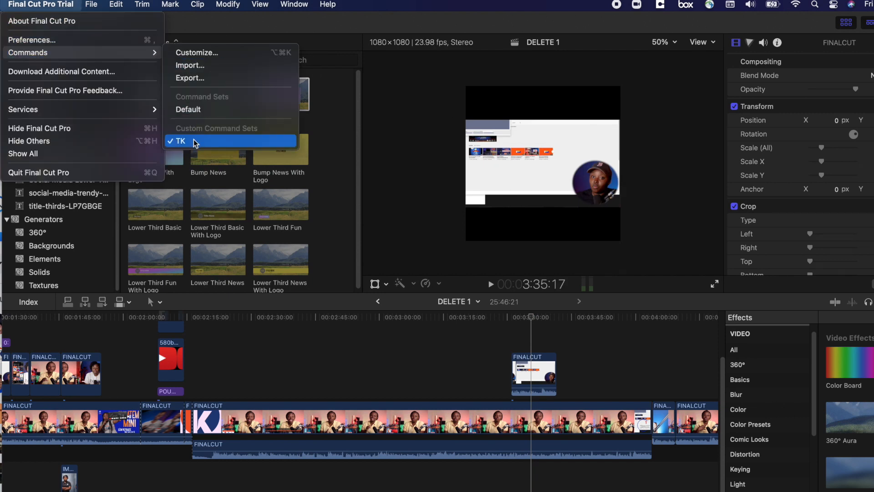
{"action": "left_click", "coordinate": [195, 142]}
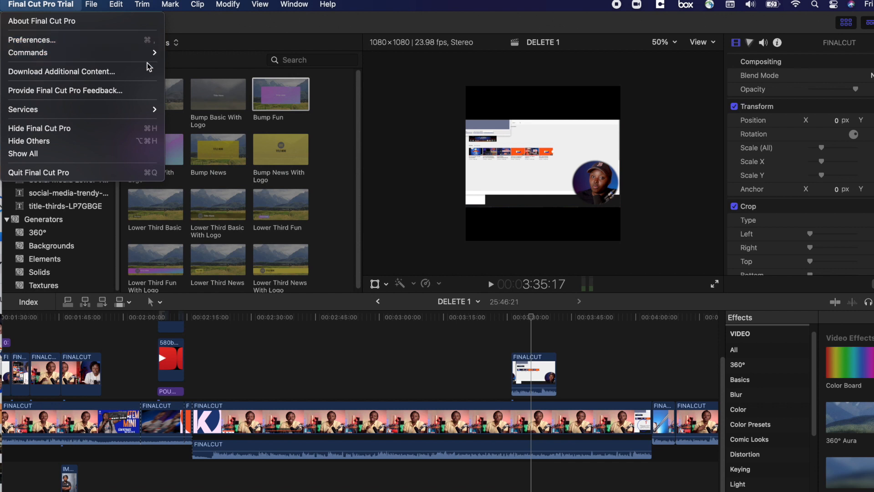
{"action": "mouse_move", "coordinate": [154, 54]}
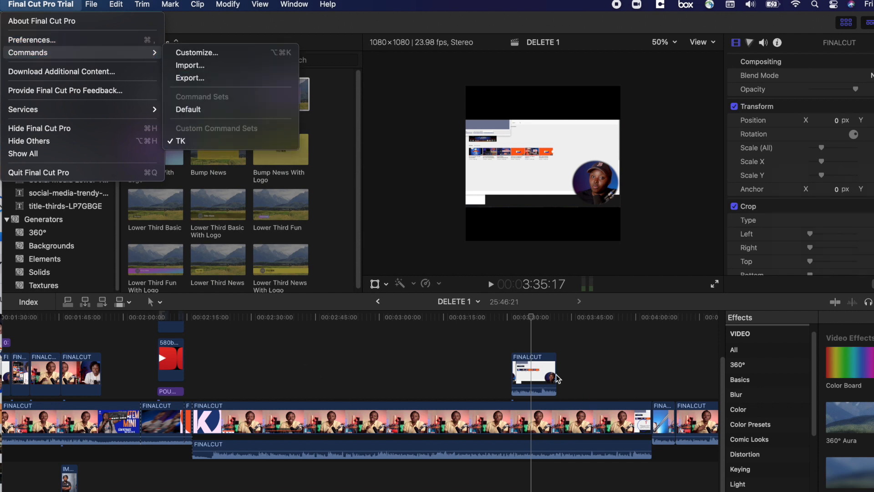
{"action": "left_click", "coordinate": [644, 422]}
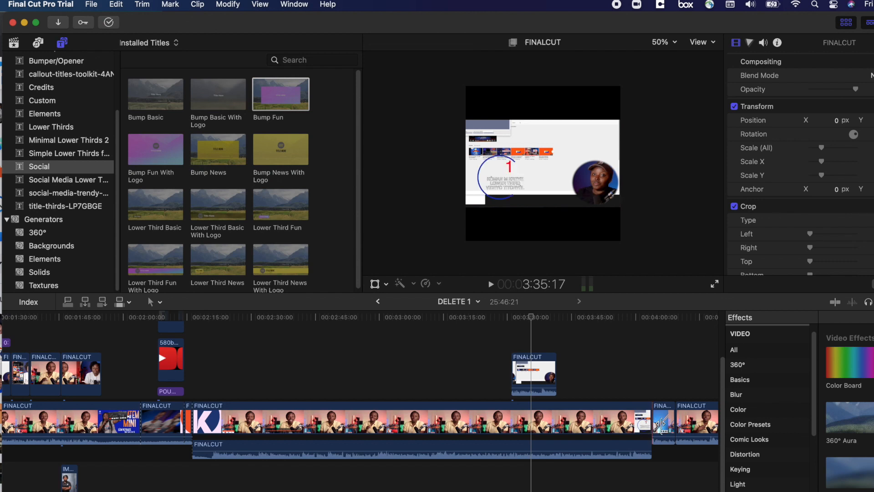
Detach the audio from the short FINALCUT clip at 4:06:18 in the main storyline and select the detached audio
{"action": "left_click", "coordinate": [663, 421]}
{"action": "left_click", "coordinate": [665, 317]}
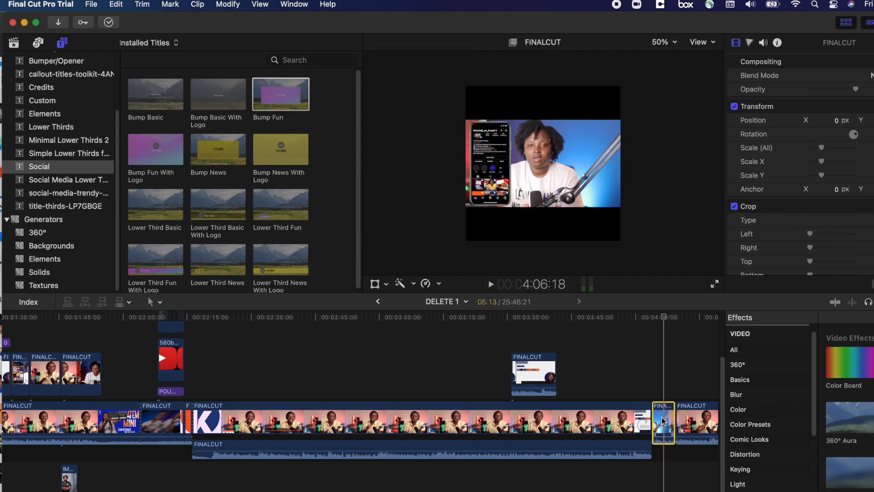
{"action": "key", "text": "ctrl+shift+s"}
{"action": "left_click", "coordinate": [668, 471]}
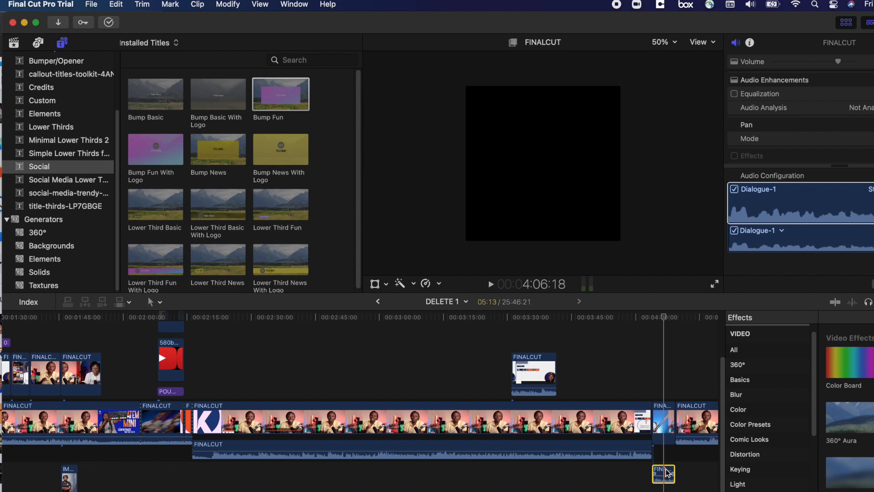
Switch the active command set to Default and check which set is in use
{"action": "left_click", "coordinate": [69, 4]}
{"action": "mouse_move", "coordinate": [57, 54]}
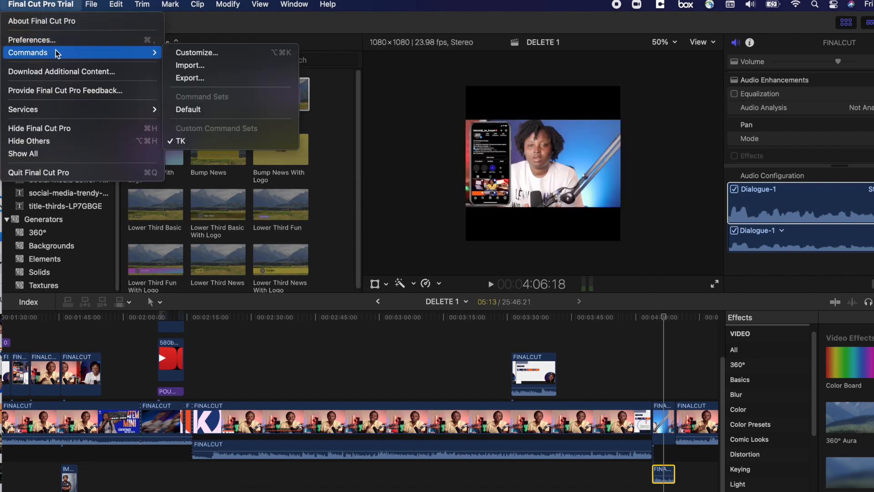
{"action": "left_click", "coordinate": [196, 109]}
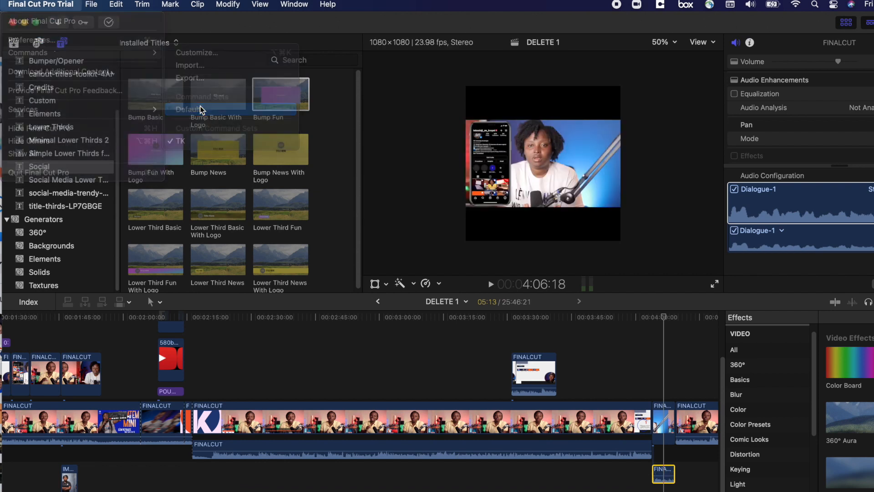
{"action": "left_click", "coordinate": [51, 6]}
{"action": "mouse_move", "coordinate": [59, 53]}
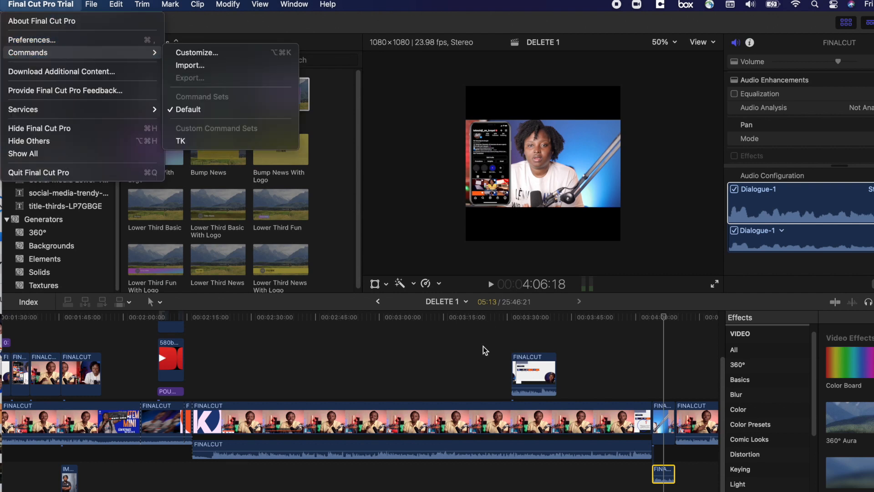
{"action": "left_click", "coordinate": [647, 423]}
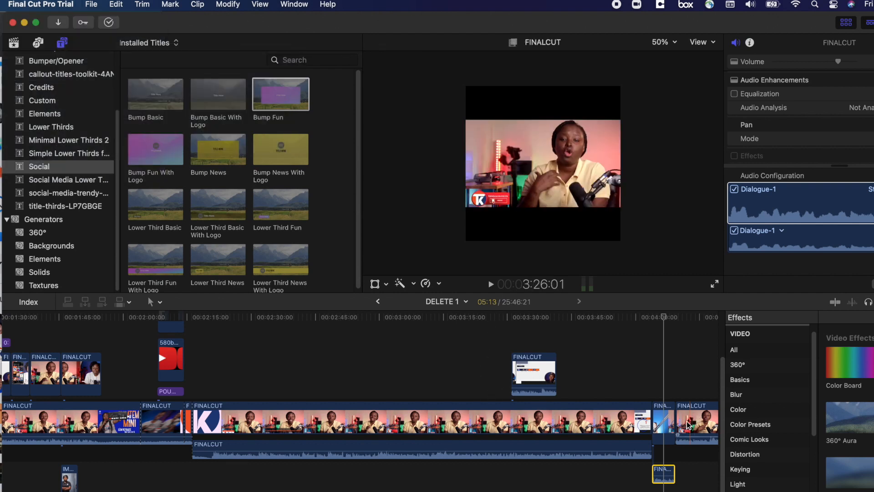
Undo the audio detachment, and recheck the active command set with the short FINALCUT clip selected
{"action": "left_click", "coordinate": [662, 416]}
{"action": "key", "text": "super+z"}
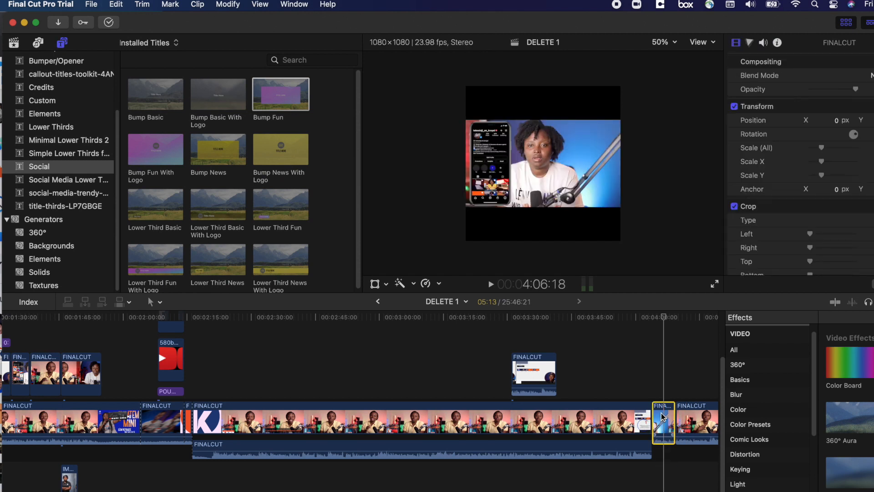
{"action": "left_click", "coordinate": [45, 4]}
{"action": "mouse_move", "coordinate": [48, 53]}
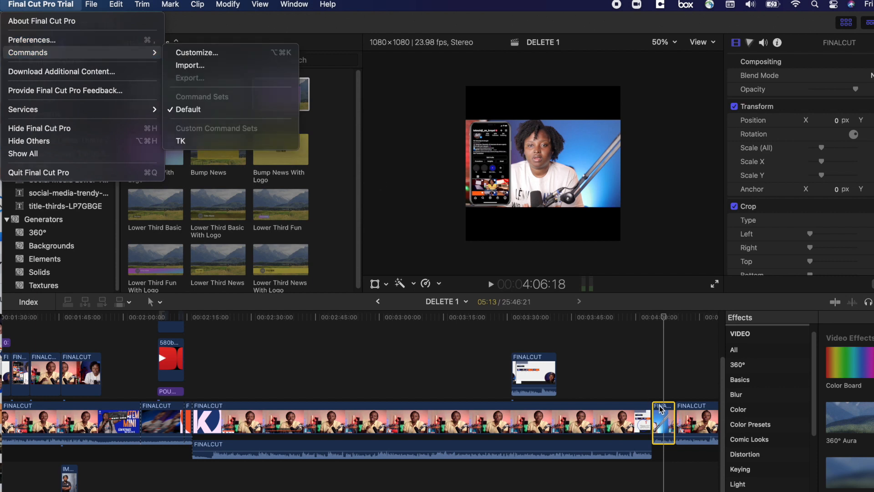
{"action": "left_click", "coordinate": [660, 408]}
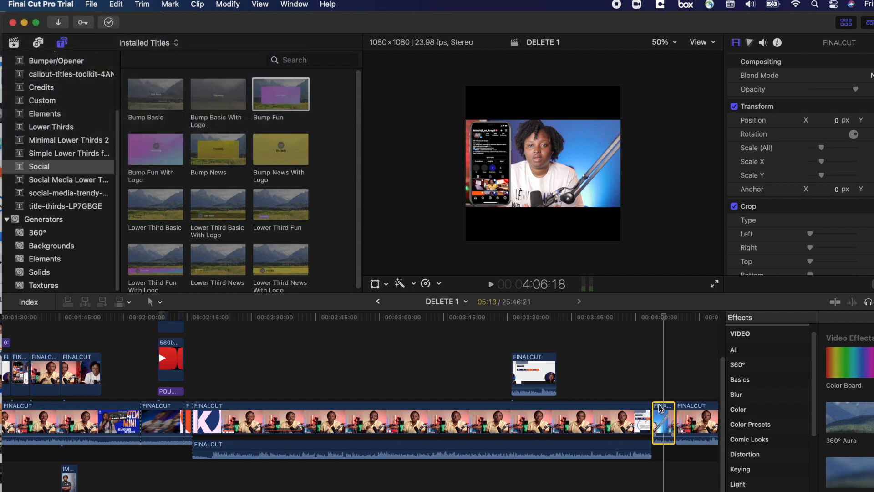
Switch the active command set back to the custom set TK
{"action": "left_click", "coordinate": [64, 5]}
{"action": "mouse_move", "coordinate": [70, 59]}
{"action": "left_click", "coordinate": [238, 141]}
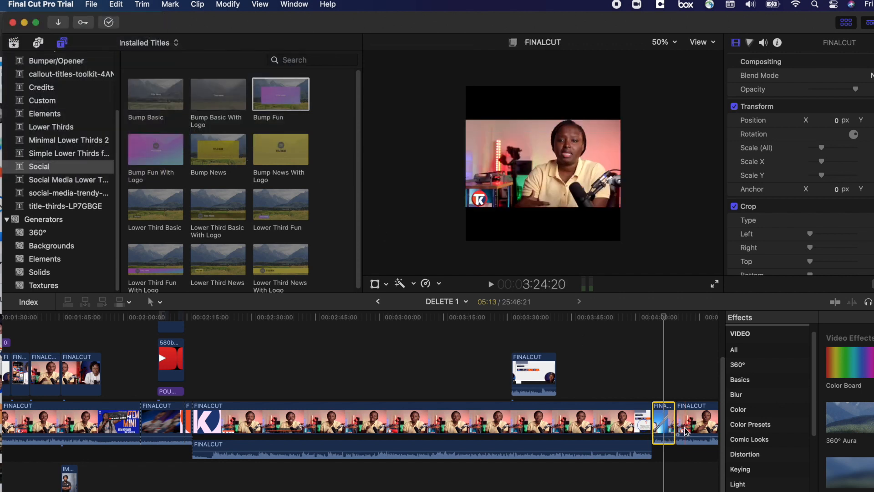
Detach the audio from the short FINALCUT clip at 4:06:18 and delete the detached audio
{"action": "key", "text": "ctrl+shift+s"}
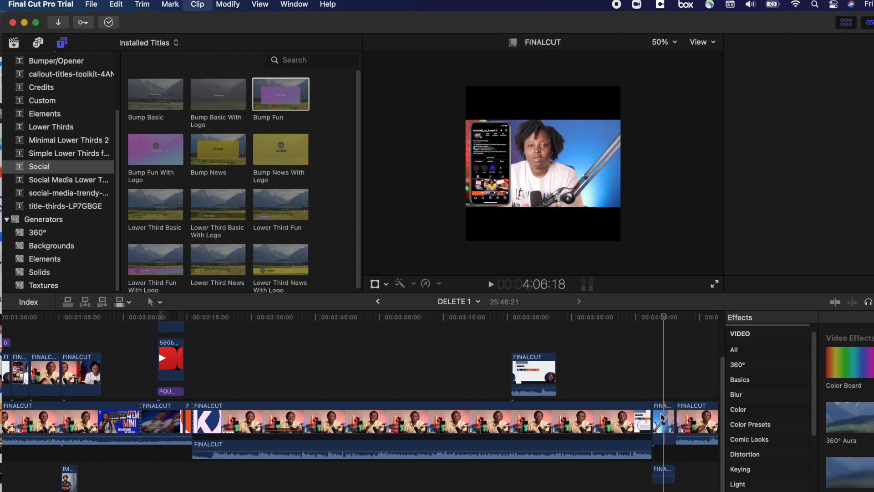
{"action": "left_click", "coordinate": [660, 474]}
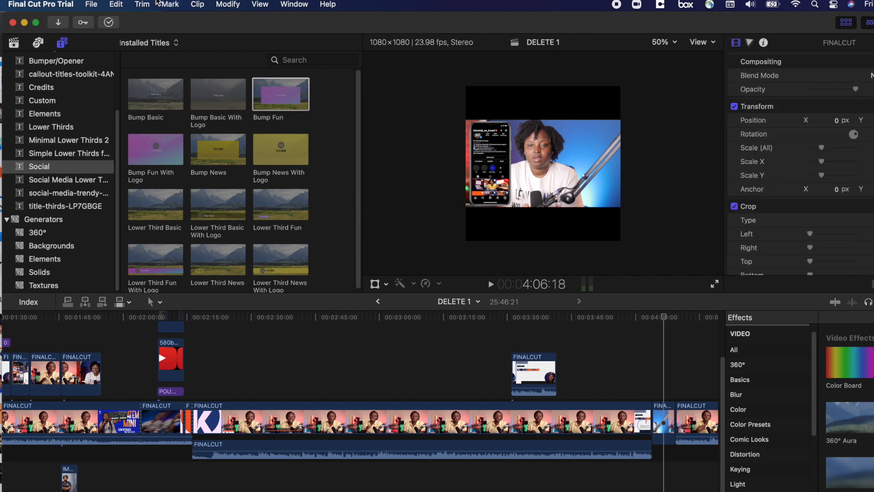
Open the Command Editor with the TK command set and search the commands for "attribu"
{"action": "left_click", "coordinate": [48, 4]}
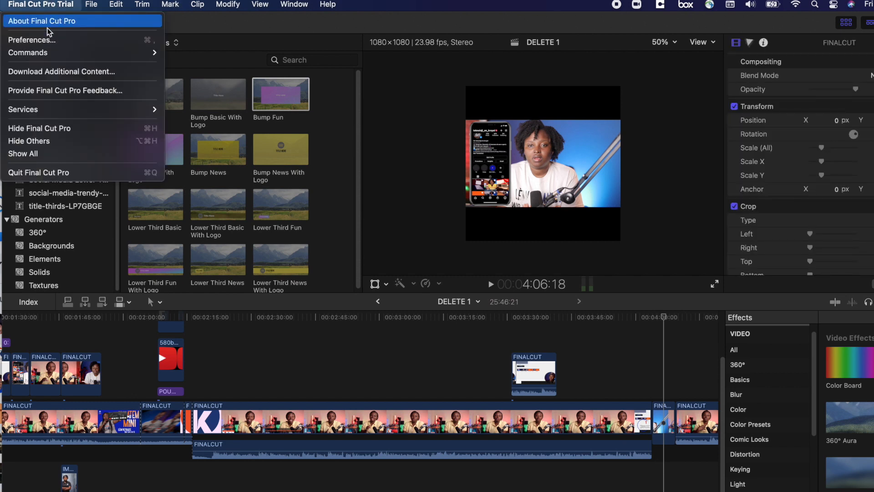
{"action": "mouse_move", "coordinate": [50, 54]}
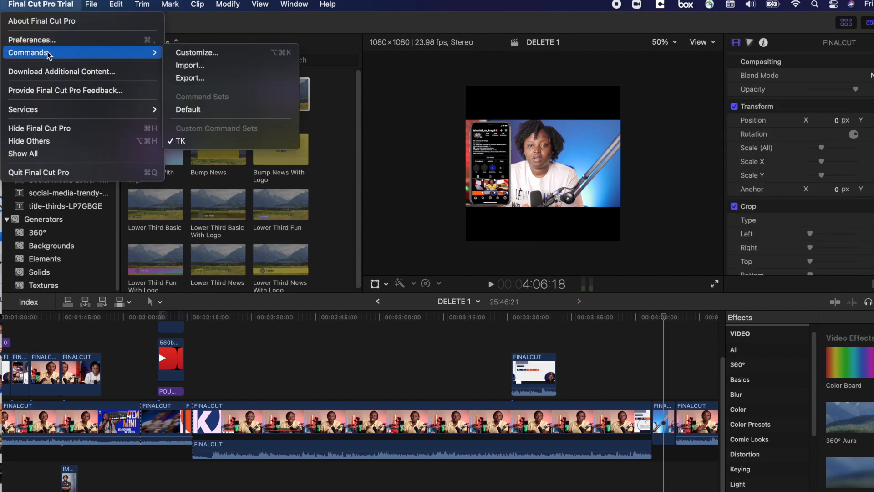
{"action": "left_click", "coordinate": [231, 51]}
{"action": "left_click", "coordinate": [225, 76]}
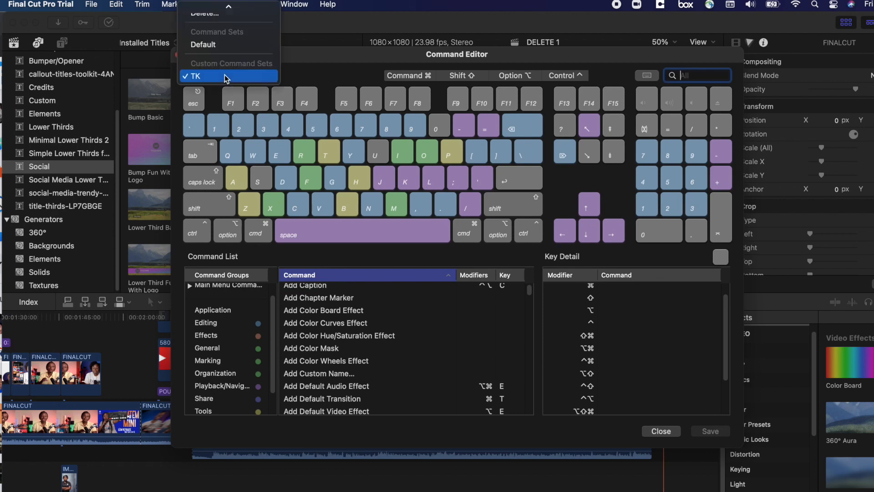
{"action": "left_click", "coordinate": [226, 77]}
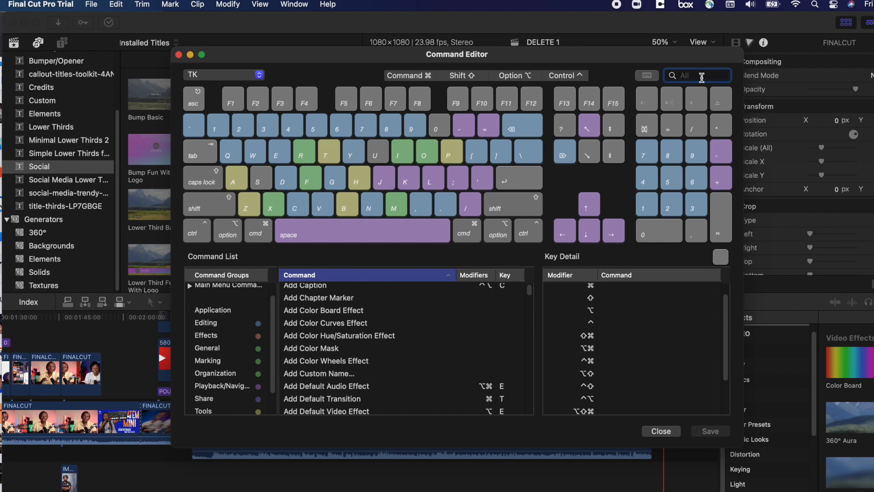
{"action": "type", "text": "attribu"}
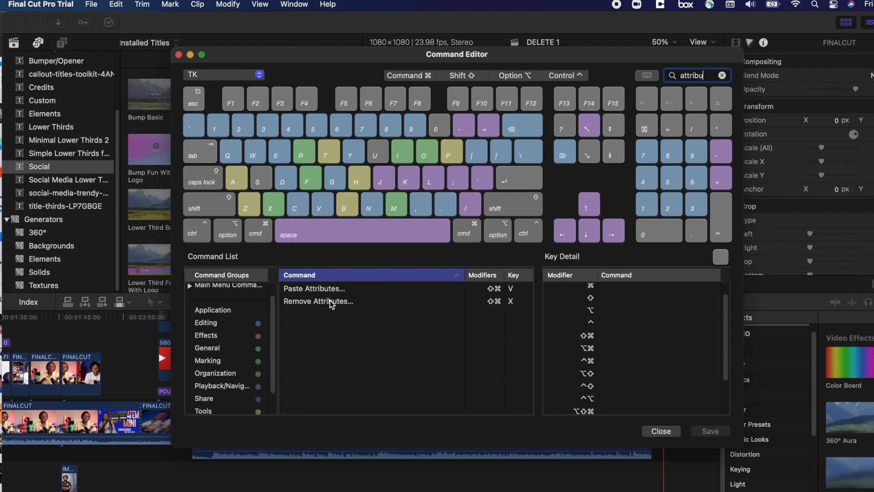
Assign Paste Attributes to Shift+V in the TK command set, save the change and close the Command Editor
{"action": "left_click", "coordinate": [460, 76]}
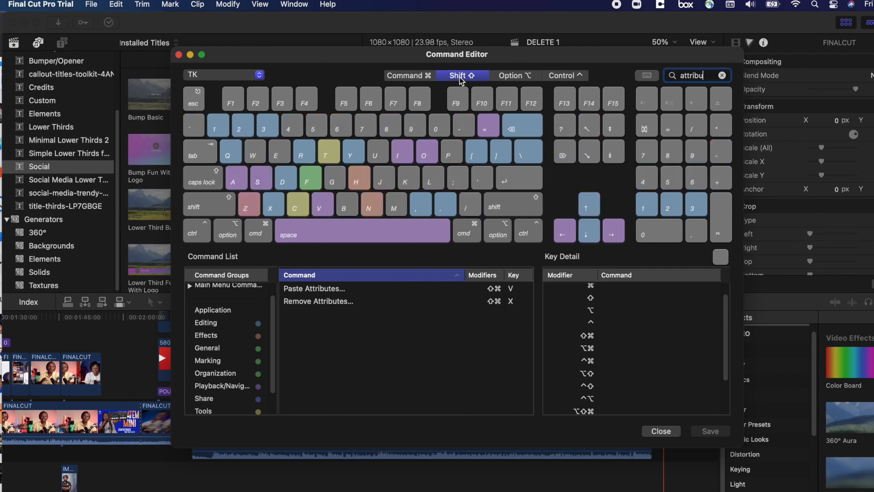
{"action": "left_click", "coordinate": [321, 210]}
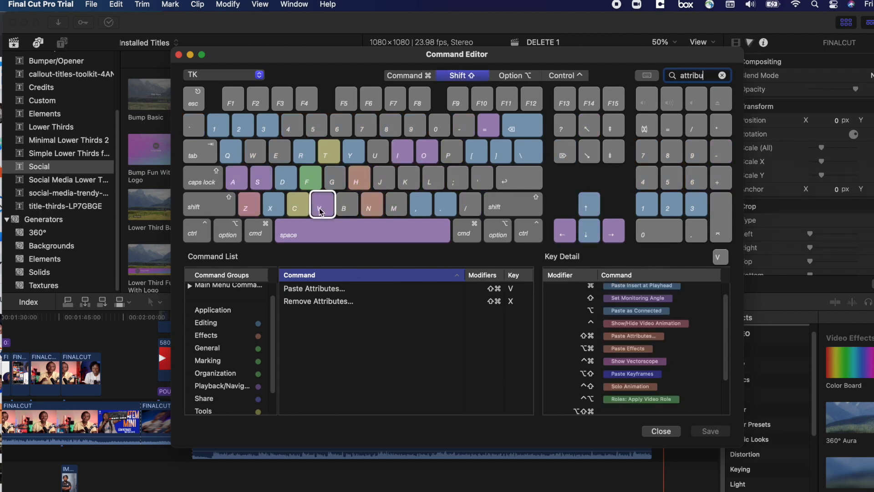
{"action": "scroll", "coordinate": [727, 332], "scroll_direction": "up", "scroll_amount": 1}
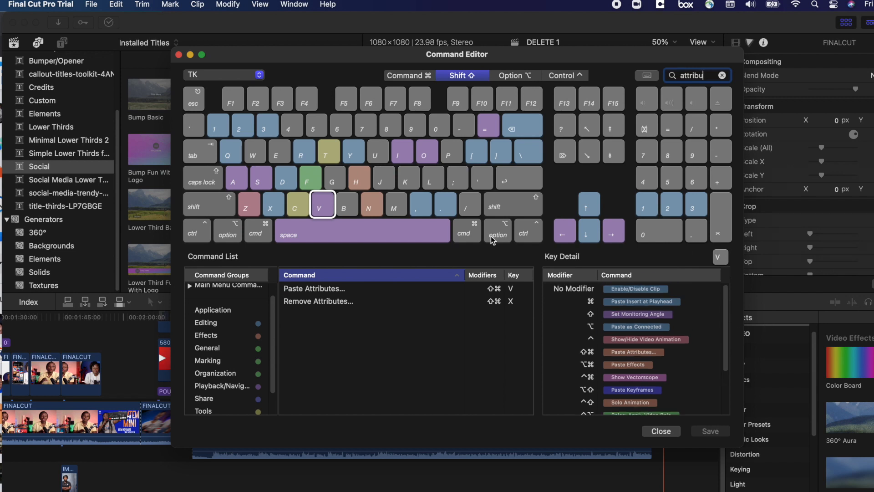
{"action": "left_click", "coordinate": [322, 291]}
{"action": "left_click_drag", "start_coordinate": [320, 288], "coordinate": [321, 206]}
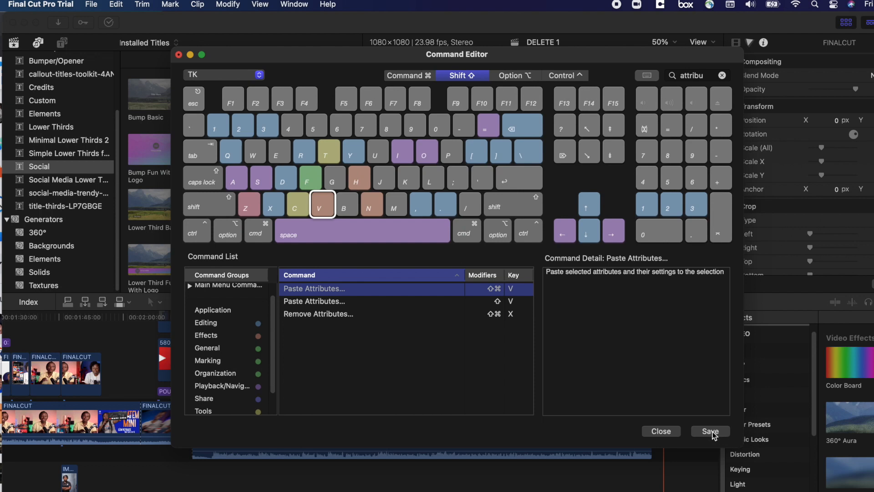
{"action": "left_click", "coordinate": [304, 301]}
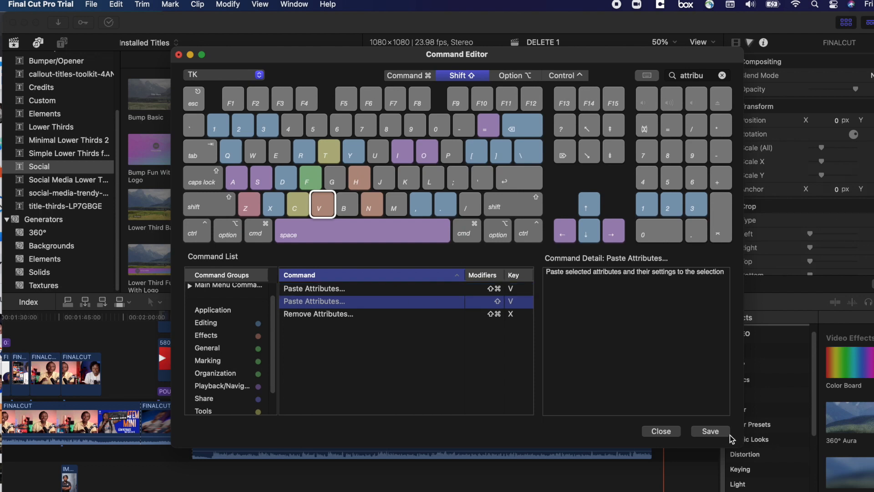
{"action": "left_click", "coordinate": [710, 431]}
{"action": "left_click", "coordinate": [651, 431]}
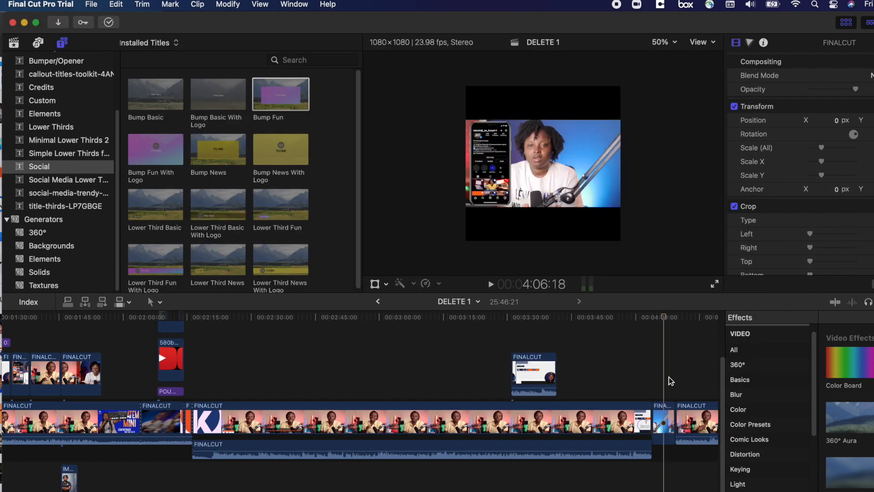
Split the long FINALCUT clip, together with its attached audio, near the 3:00 mark on the timeline
{"action": "left_click", "coordinate": [663, 414]}
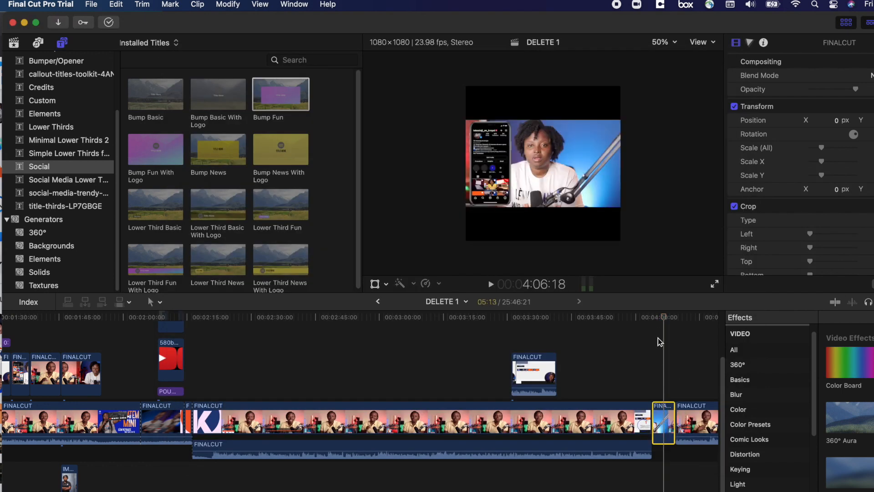
{"action": "left_click_drag", "start_coordinate": [663, 320], "coordinate": [663, 324]}
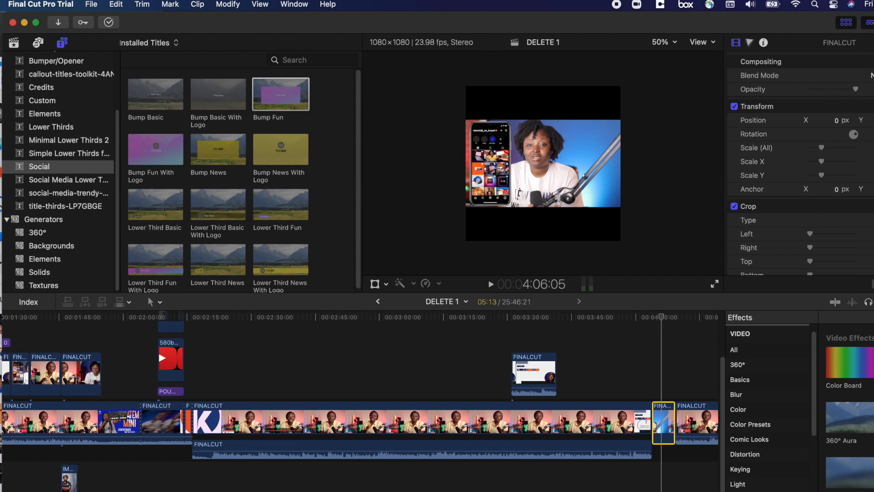
{"action": "left_click", "coordinate": [388, 315]}
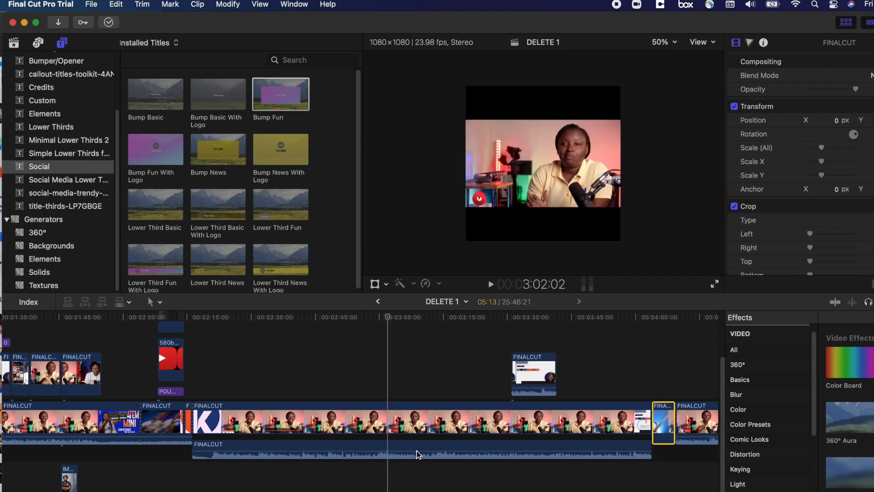
{"action": "left_click", "coordinate": [383, 428]}
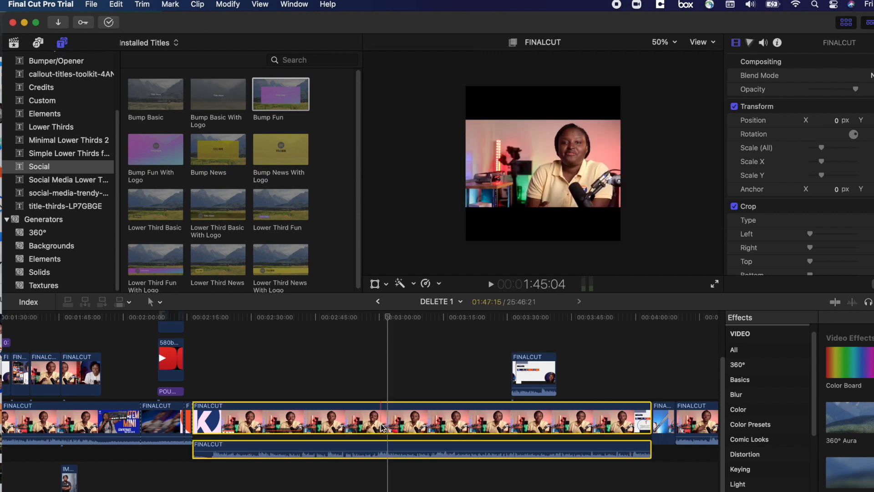
{"action": "key", "text": "super+b"}
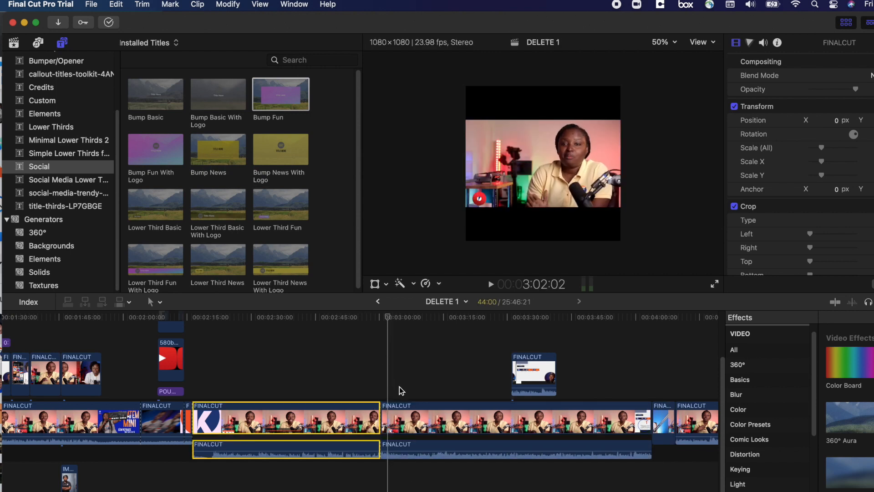
{"action": "left_click_drag", "start_coordinate": [387, 316], "coordinate": [429, 337]}
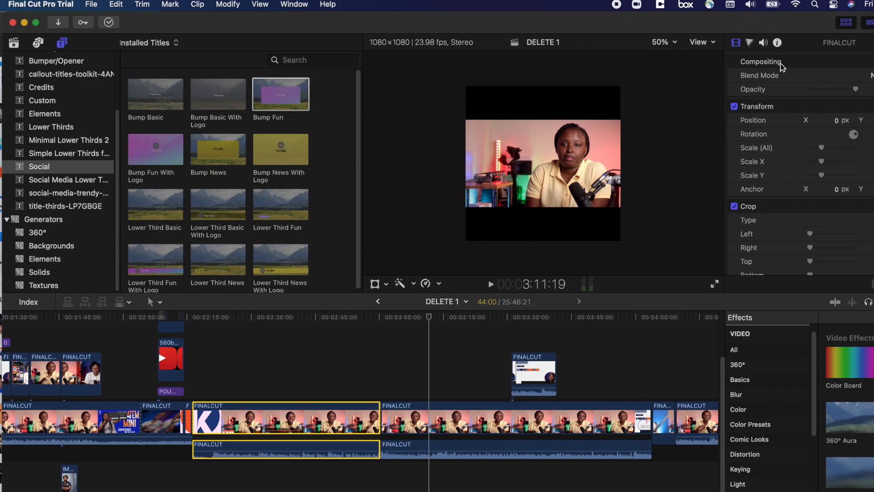
{"action": "left_click_drag", "start_coordinate": [854, 90], "coordinate": [823, 92]}
{"action": "left_click", "coordinate": [430, 426]}
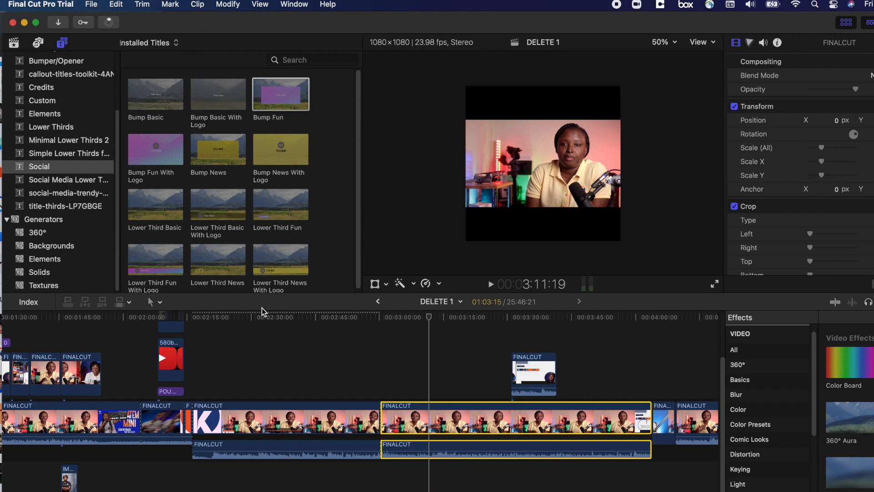
{"action": "left_click", "coordinate": [298, 423]}
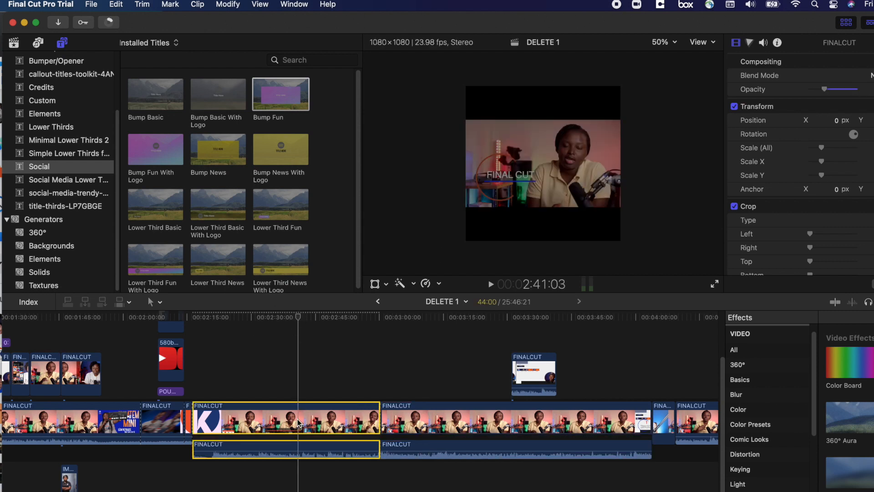
{"action": "key", "text": "cmd+z"}
Lower the opacity of the FINALCUT clip after the cut and apply the 50s TV effect to it
{"action": "left_click", "coordinate": [490, 417]}
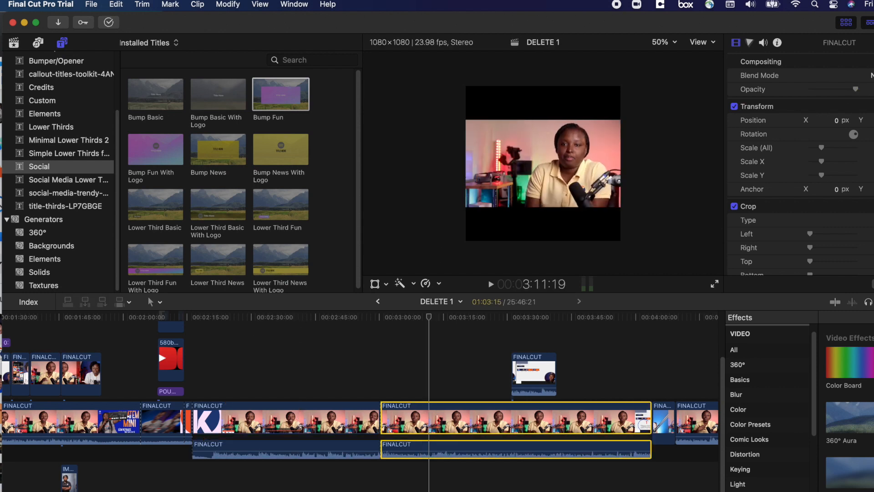
{"action": "left_click_drag", "start_coordinate": [856, 89], "coordinate": [829, 104]}
{"action": "left_click", "coordinate": [848, 419]}
{"action": "left_click_drag", "start_coordinate": [848, 419], "coordinate": [415, 428]}
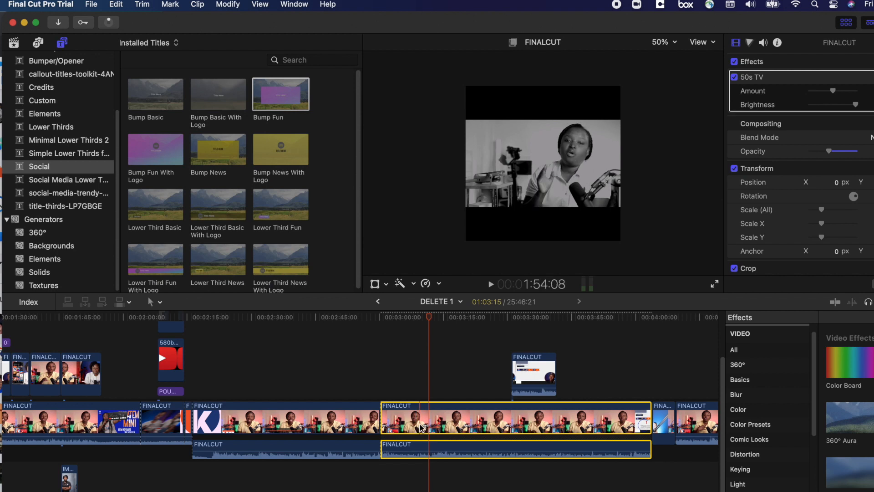
{"action": "left_click", "coordinate": [68, 4]}
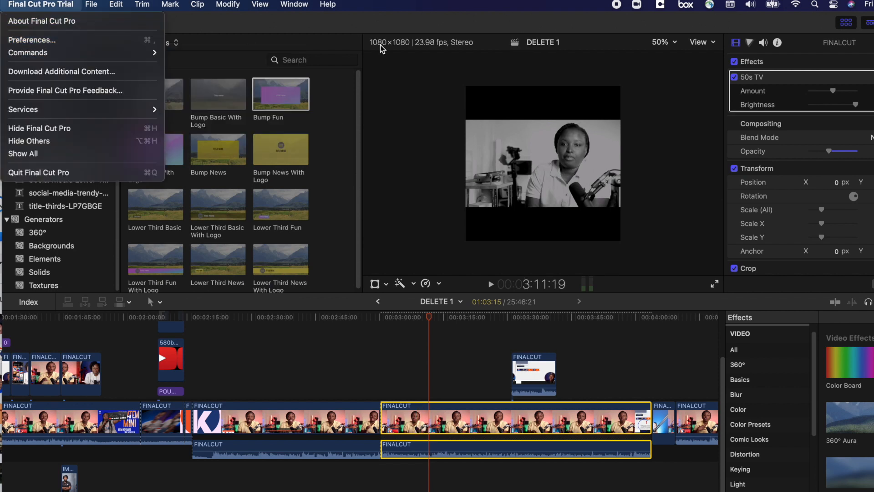
{"action": "left_click", "coordinate": [341, 30]}
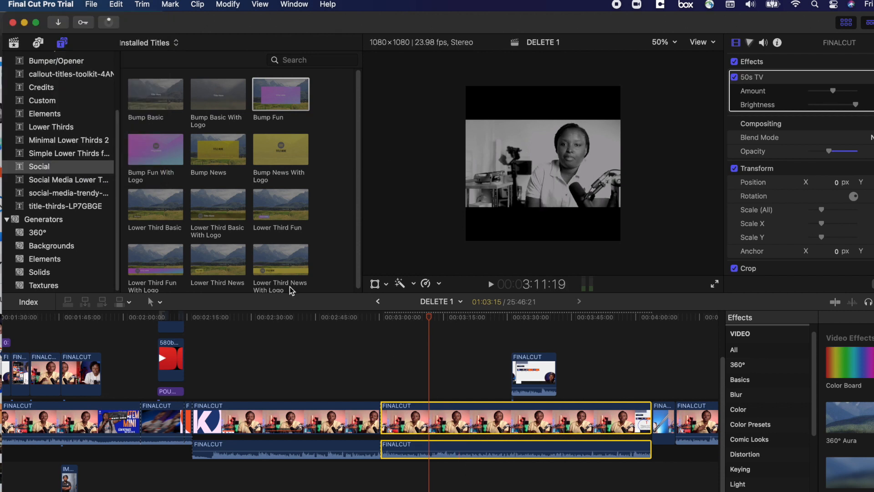
Paste the 50s TV effect and opacity attributes onto the FINALCUT clip before the cut, stretching keyframes to fit, and preview it
{"action": "left_click", "coordinate": [299, 318]}
{"action": "left_click", "coordinate": [316, 421]}
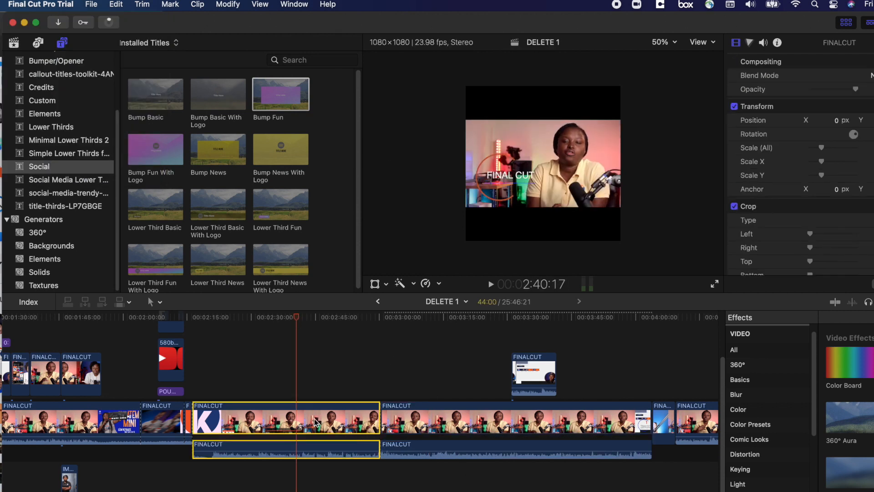
{"action": "key", "text": "shift+super+v"}
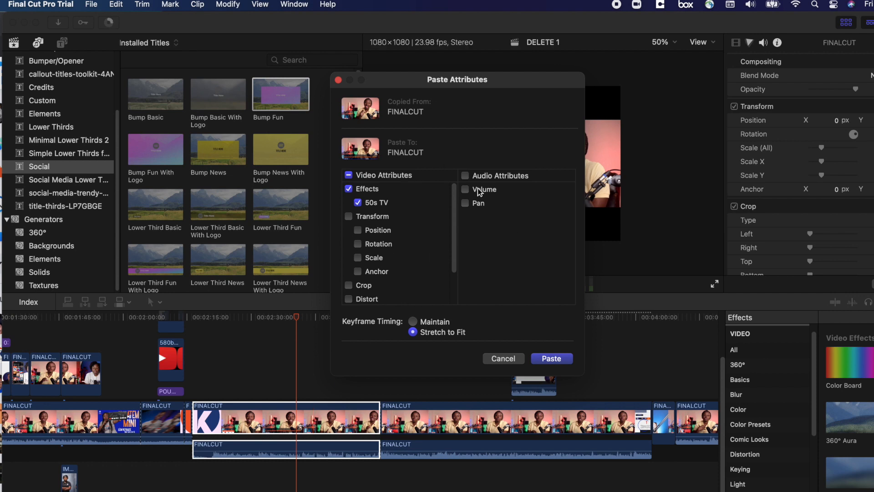
{"action": "left_click", "coordinate": [551, 358]}
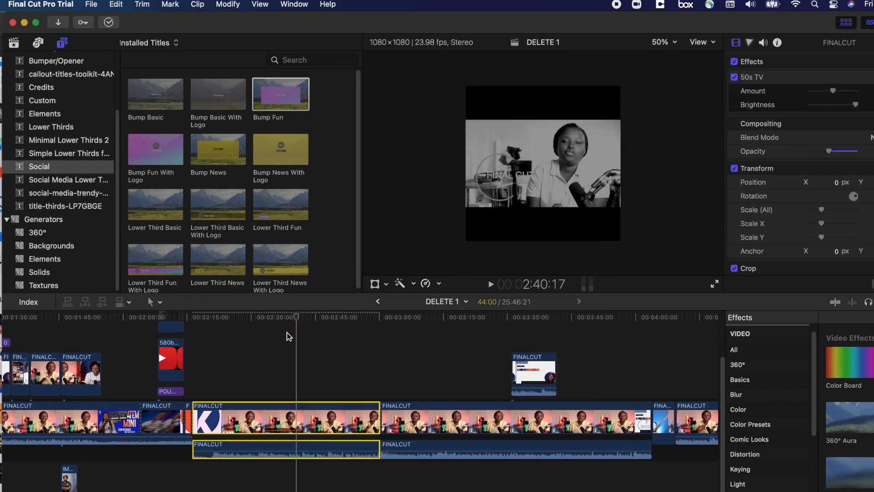
{"action": "left_click_drag", "start_coordinate": [297, 319], "coordinate": [381, 351]}
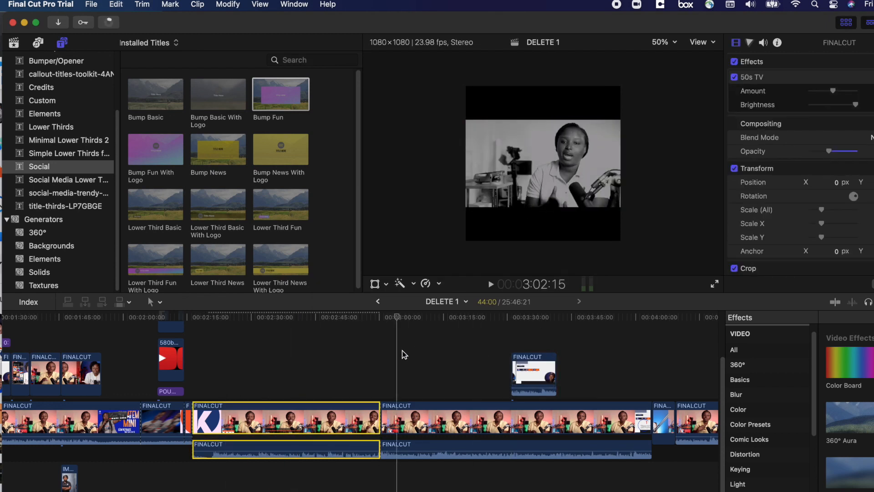
{"action": "left_click_drag", "start_coordinate": [287, 370], "coordinate": [293, 372]}
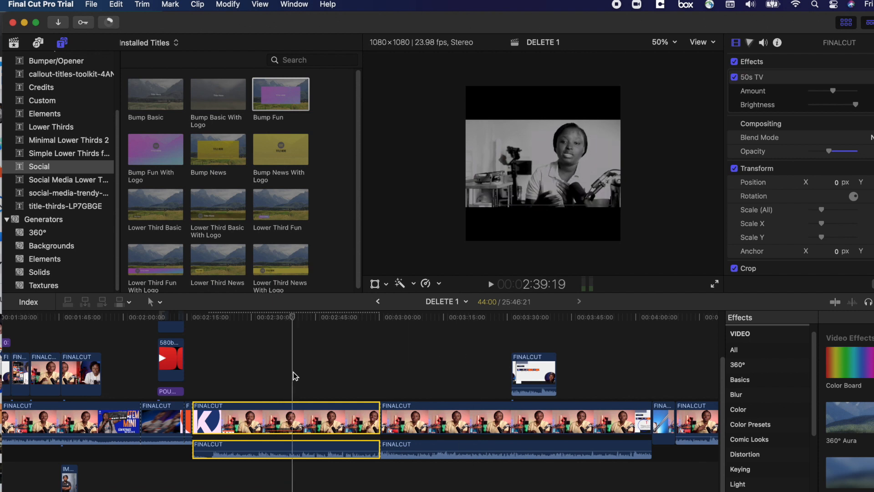
Undo the pasted attributes and the 50s TV effect, and select the FINALCUT clip before the cut
{"action": "key", "text": "super+z"}
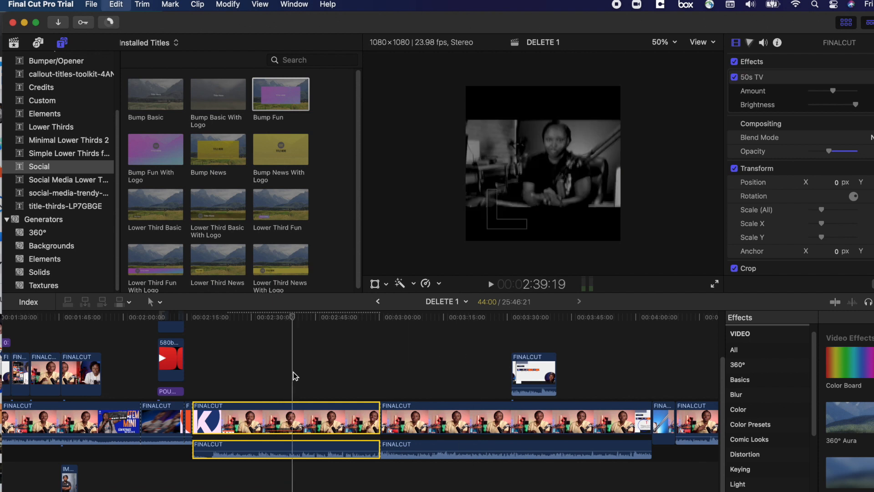
{"action": "left_click", "coordinate": [441, 318]}
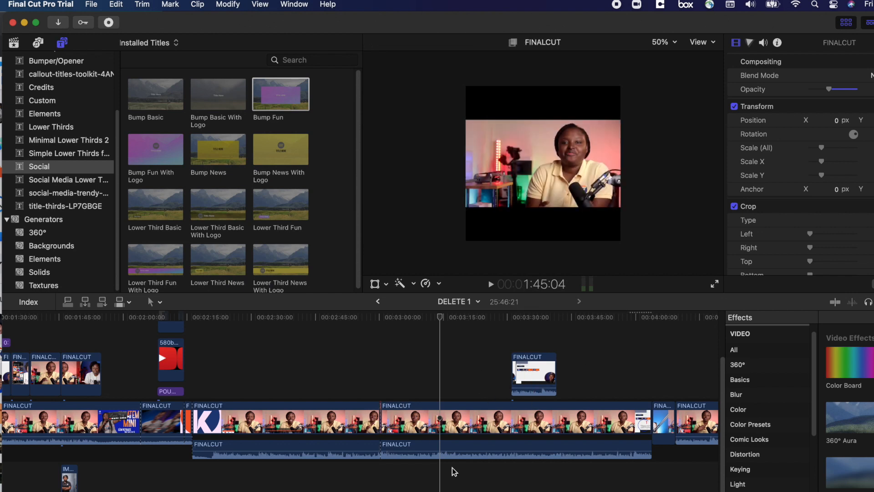
{"action": "left_click", "coordinate": [358, 428]}
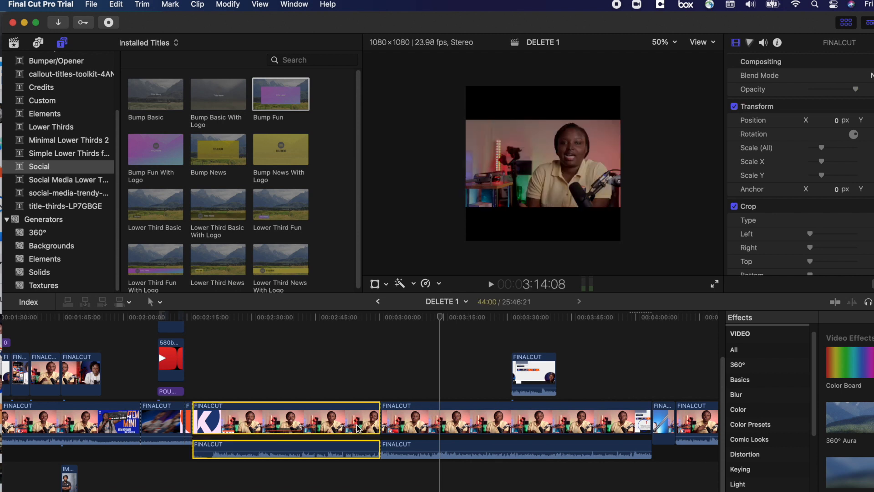
Fit the whole project in the timeline and toggle the longest FINALCUT clip between disabled and enabled several times
{"action": "key", "text": "shift+z"}
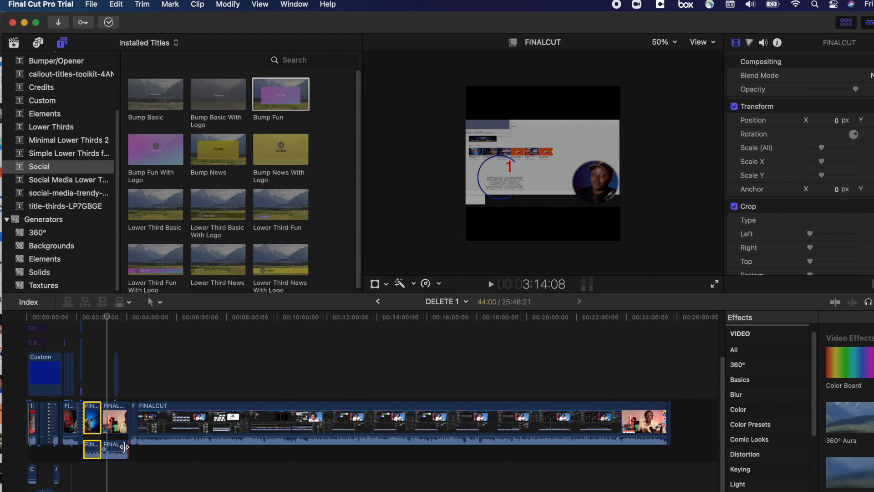
{"action": "left_click", "coordinate": [277, 317]}
{"action": "left_click", "coordinate": [270, 435]}
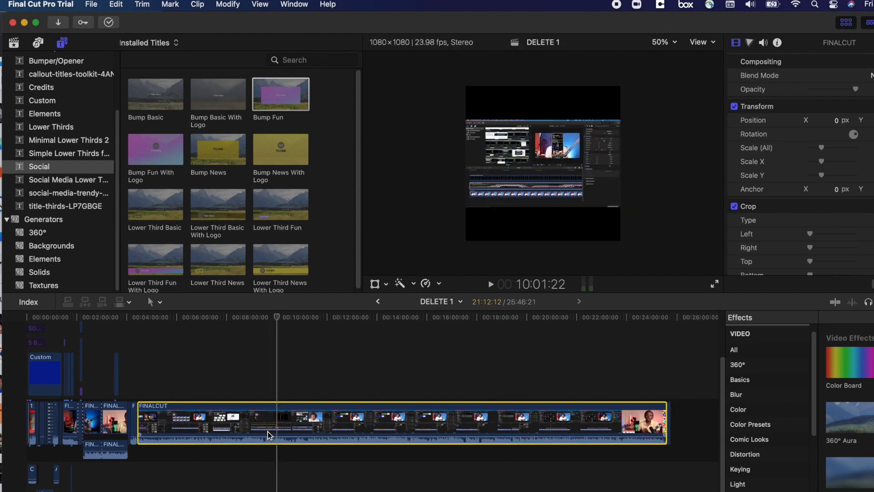
{"action": "key", "text": "v"}
{"action": "key", "text": "v"}
{"action": "key", "text": "v"}
{"action": "key", "text": "v"}
{"action": "key", "text": "v"}
{"action": "key", "text": "v"}
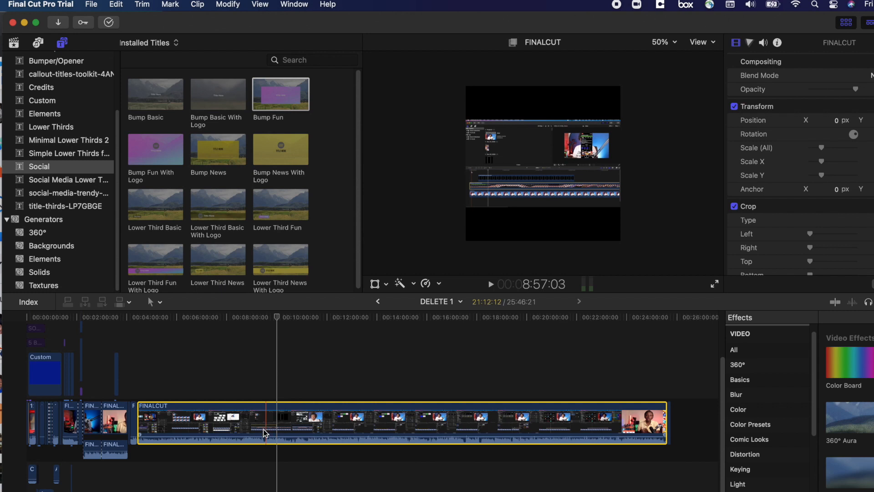
Select the FINALCUT clips from just after 2:00 through the longest one and search the Command Editor for "compoun"
{"action": "left_click", "coordinate": [164, 465]}
{"action": "left_click_drag", "start_coordinate": [165, 465], "coordinate": [98, 409]}
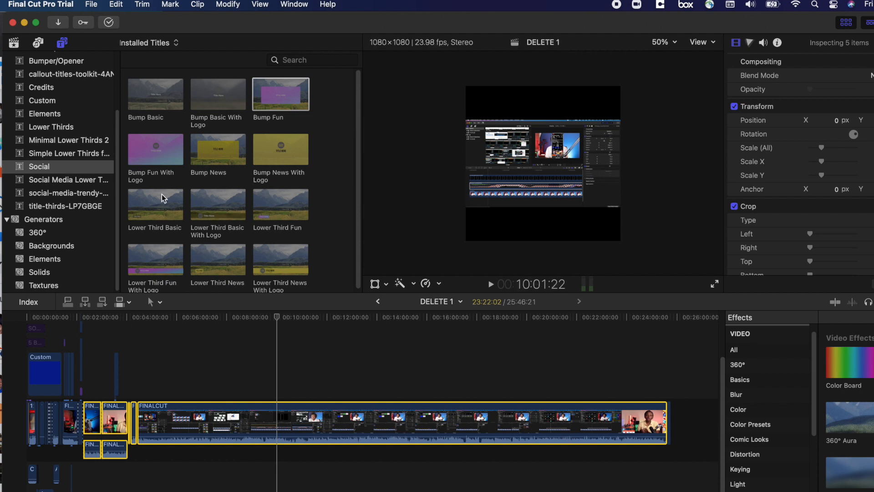
{"action": "left_click", "coordinate": [34, 4]}
{"action": "mouse_move", "coordinate": [53, 54]}
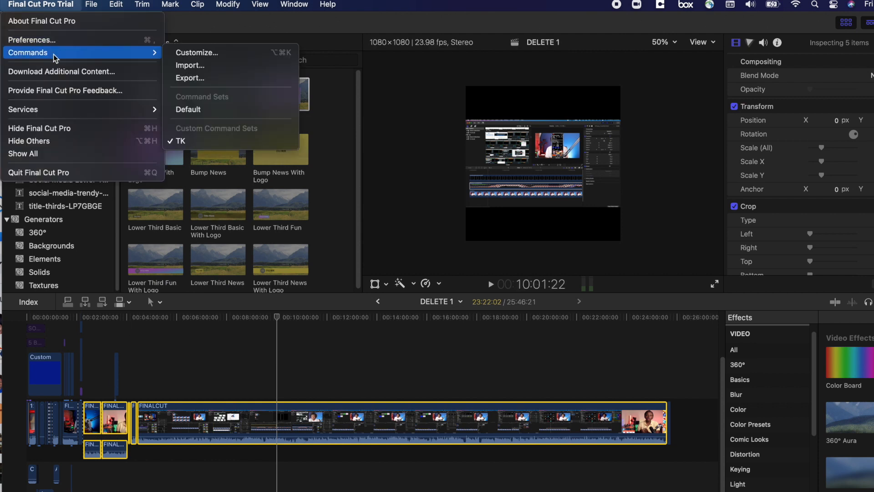
{"action": "left_click", "coordinate": [265, 53]}
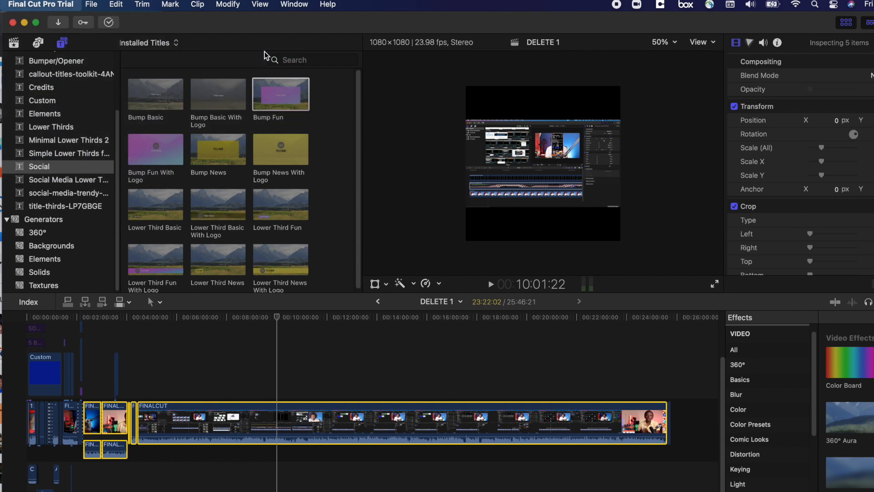
{"action": "type", "text": "compoun"}
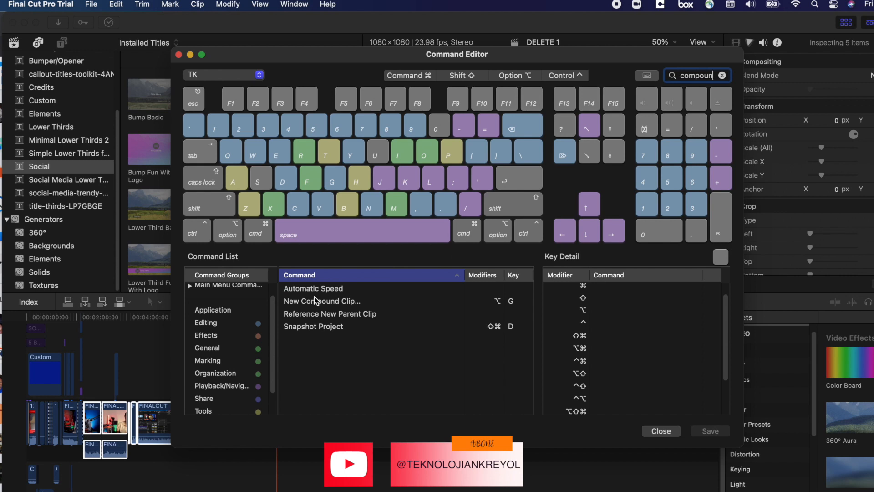
Assign New Compound Clip to the N key in the TK command set and save the change
{"action": "left_click", "coordinate": [328, 302]}
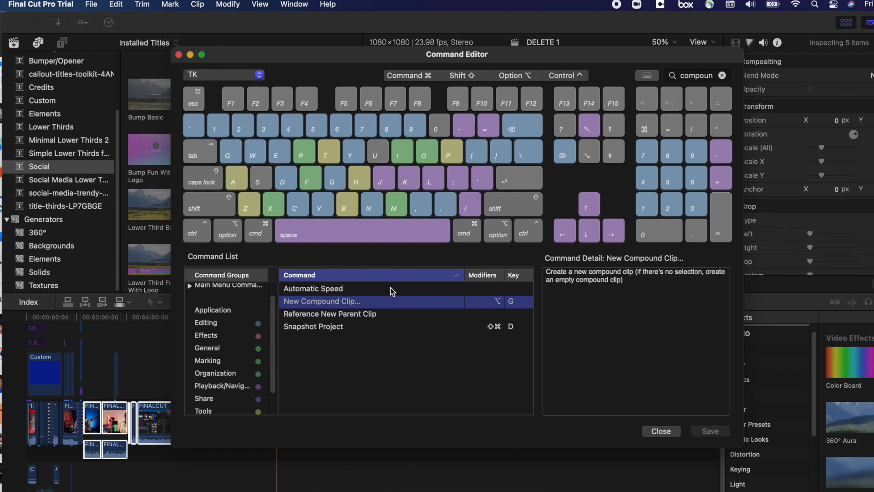
{"action": "left_click", "coordinate": [367, 214]}
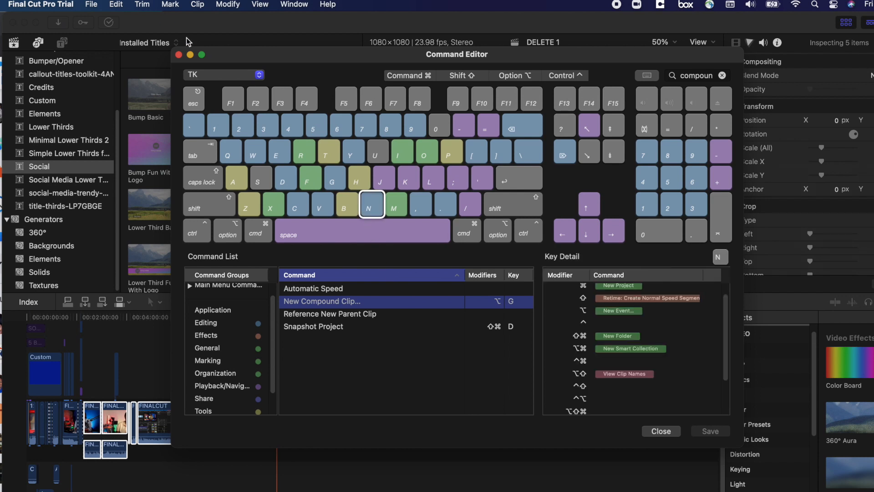
{"action": "left_click", "coordinate": [209, 77]}
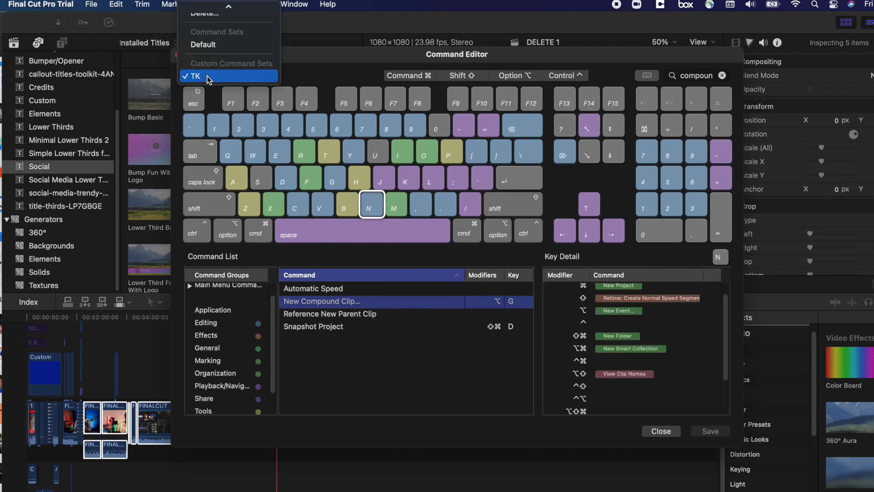
{"action": "left_click", "coordinate": [208, 77]}
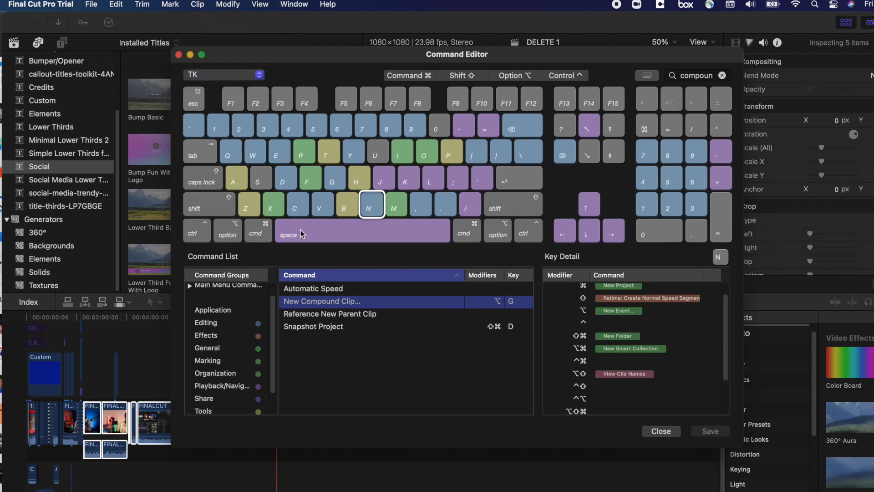
{"action": "left_click", "coordinate": [319, 303]}
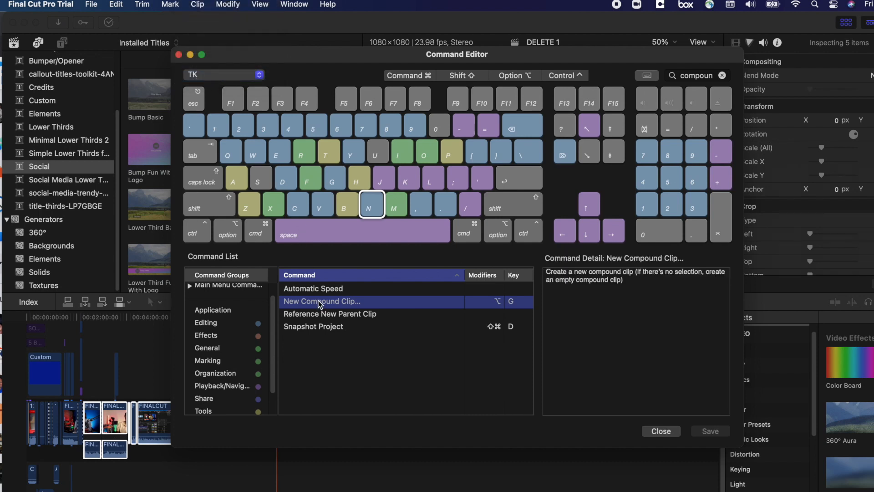
{"action": "left_click_drag", "start_coordinate": [320, 303], "coordinate": [371, 206]}
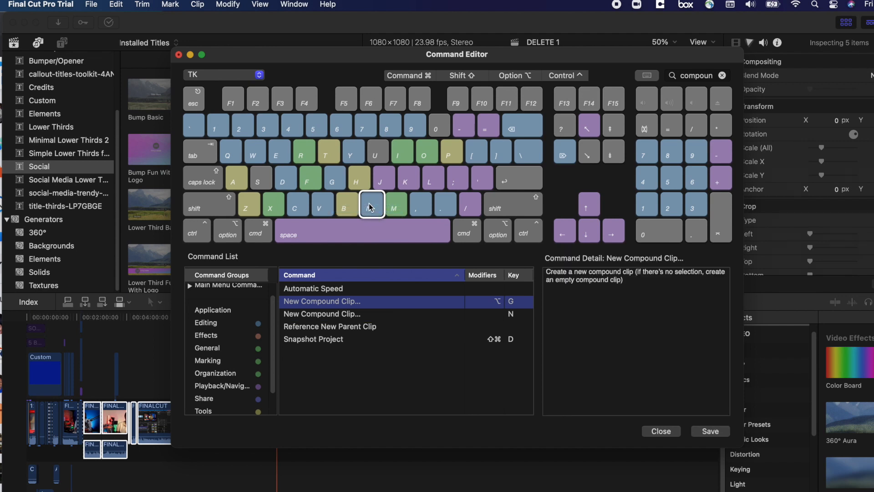
{"action": "left_click", "coordinate": [385, 317]}
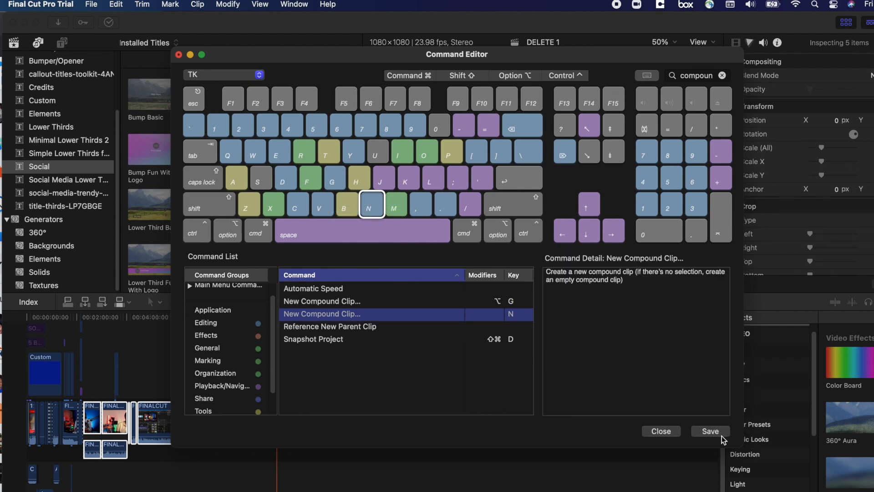
{"action": "left_click", "coordinate": [711, 432]}
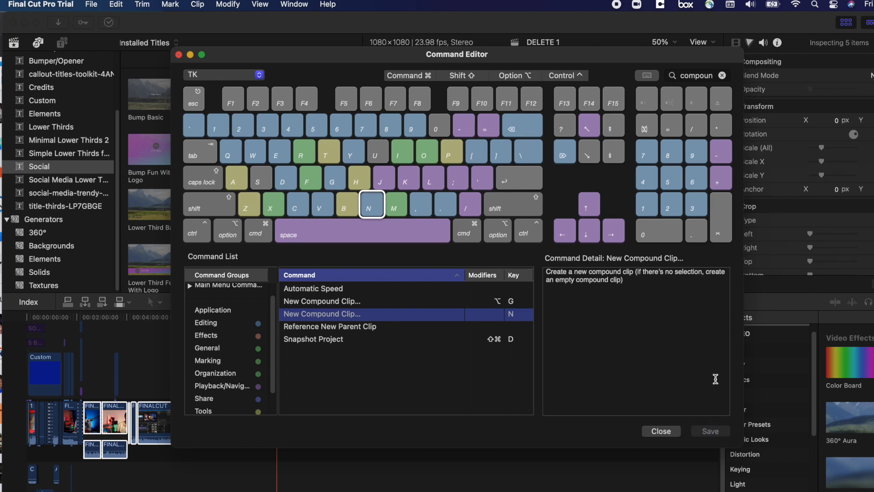
Close the Command Editor, open the New Compound Clip settings for the selected FINALCUT clips, and cancel without creating the clip
{"action": "left_click", "coordinate": [661, 431]}
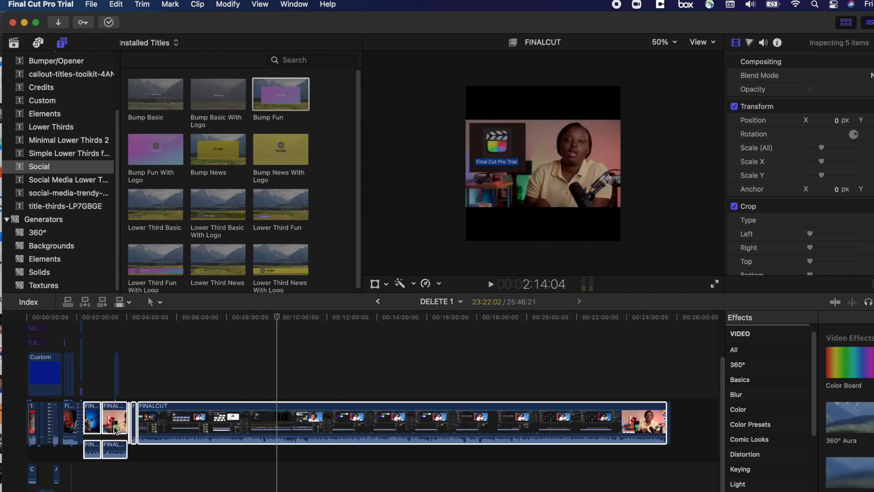
{"action": "key", "text": "alt+g"}
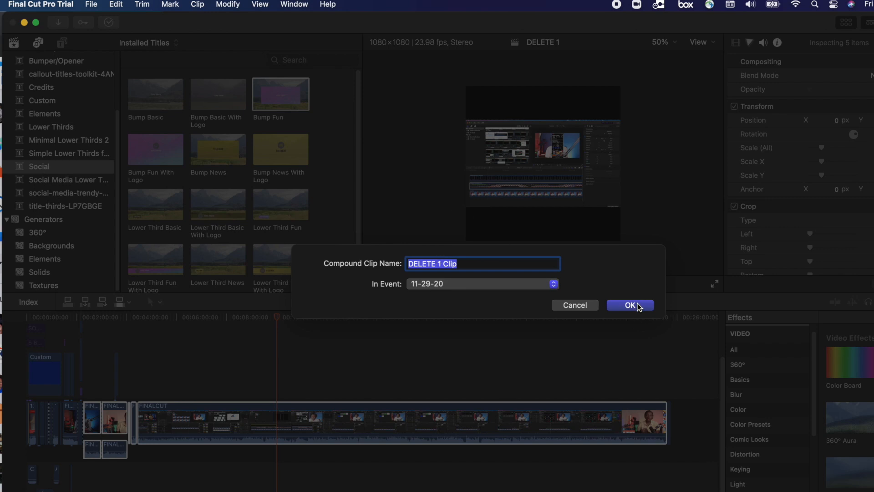
{"action": "left_click", "coordinate": [585, 306]}
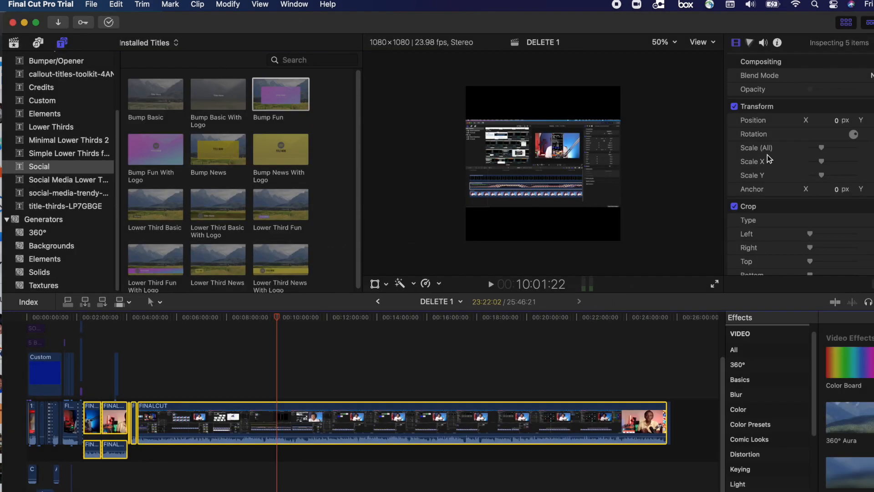
Switch the active command set from TK to Default
{"action": "left_click", "coordinate": [61, 6]}
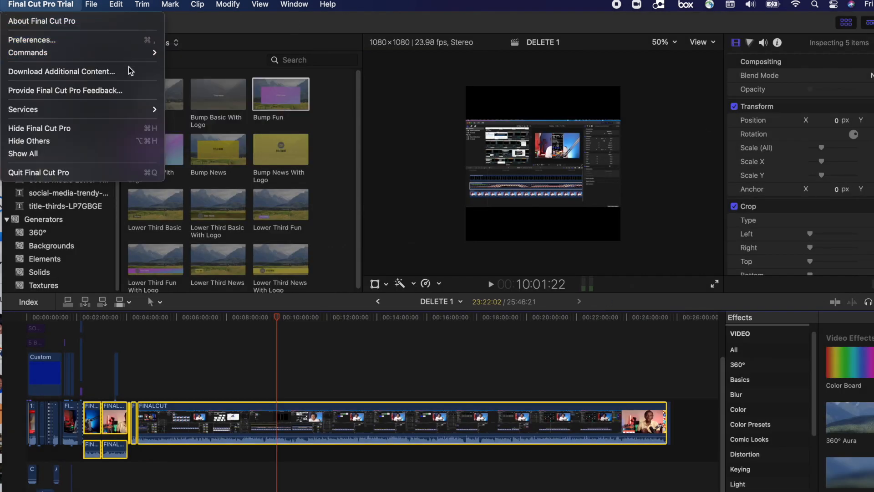
{"action": "mouse_move", "coordinate": [147, 51]}
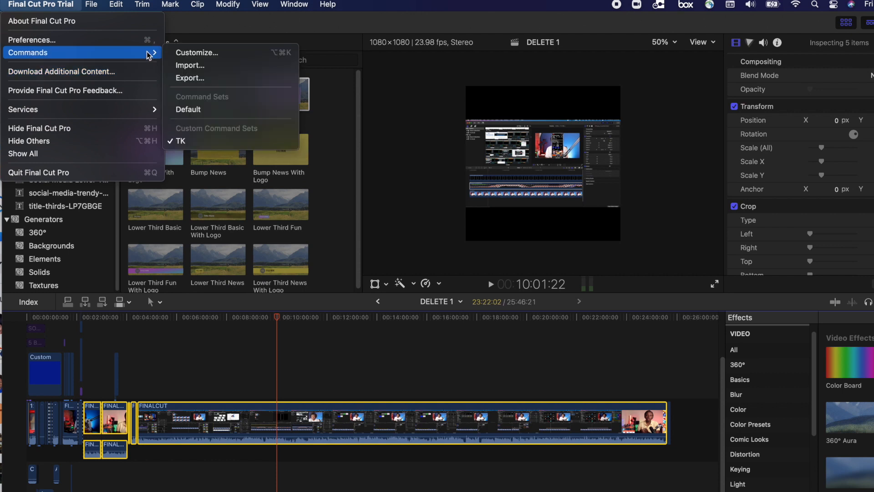
{"action": "left_click", "coordinate": [211, 107]}
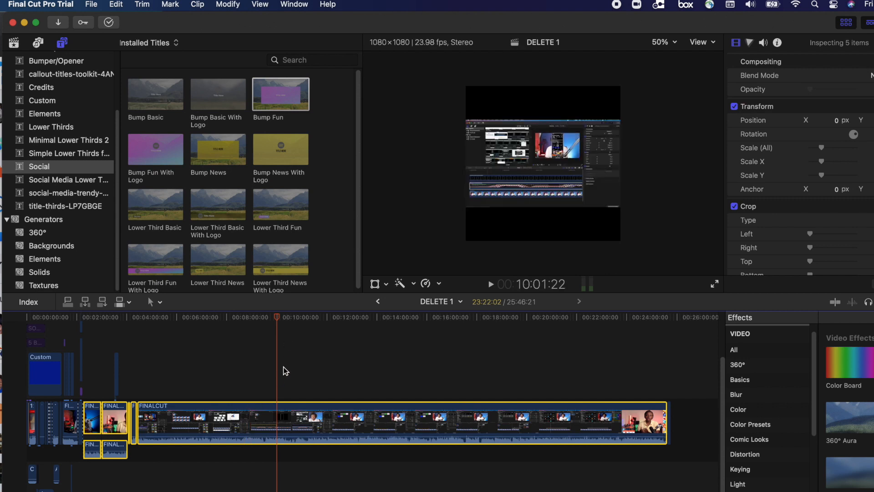
Set a range start at the playhead on the longest FINALCUT clip and extend it earlier, making the range about 18:28 long
{"action": "left_click", "coordinate": [298, 430]}
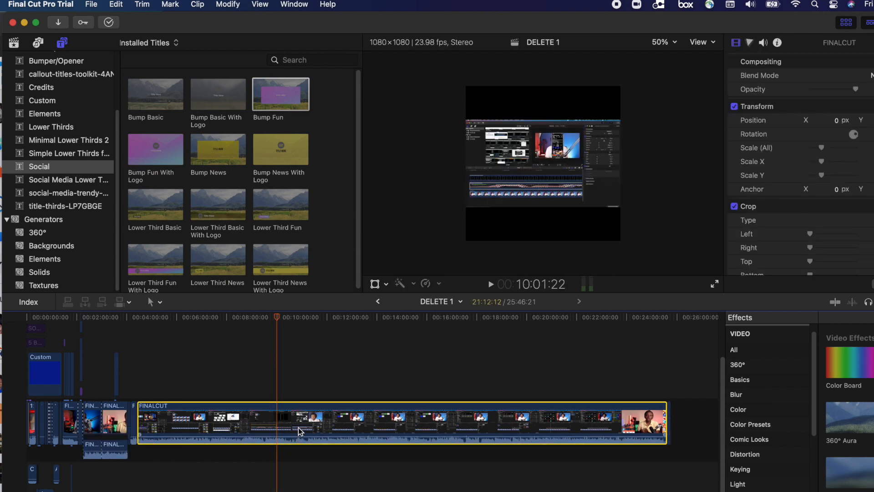
{"action": "key", "text": "i"}
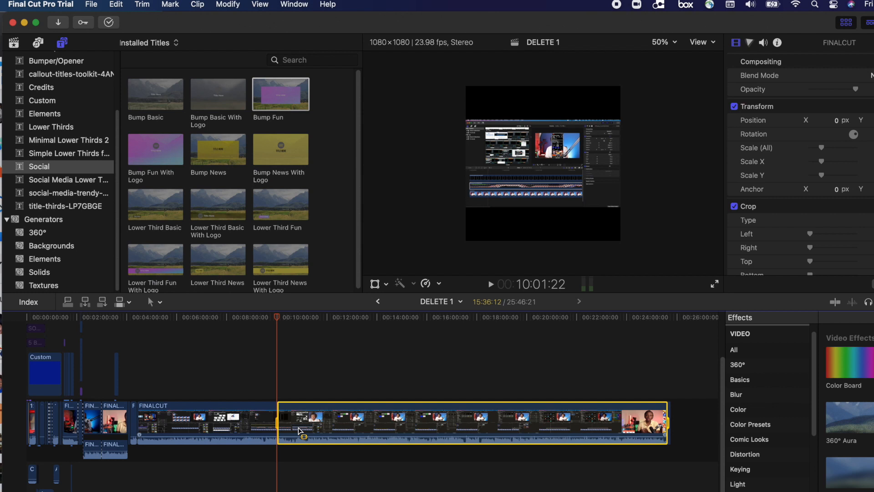
{"action": "left_click_drag", "start_coordinate": [277, 423], "coordinate": [206, 423]}
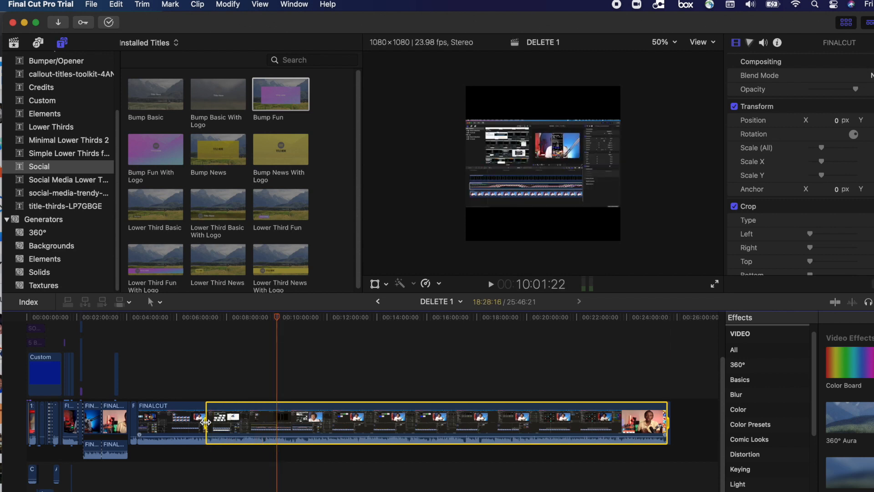